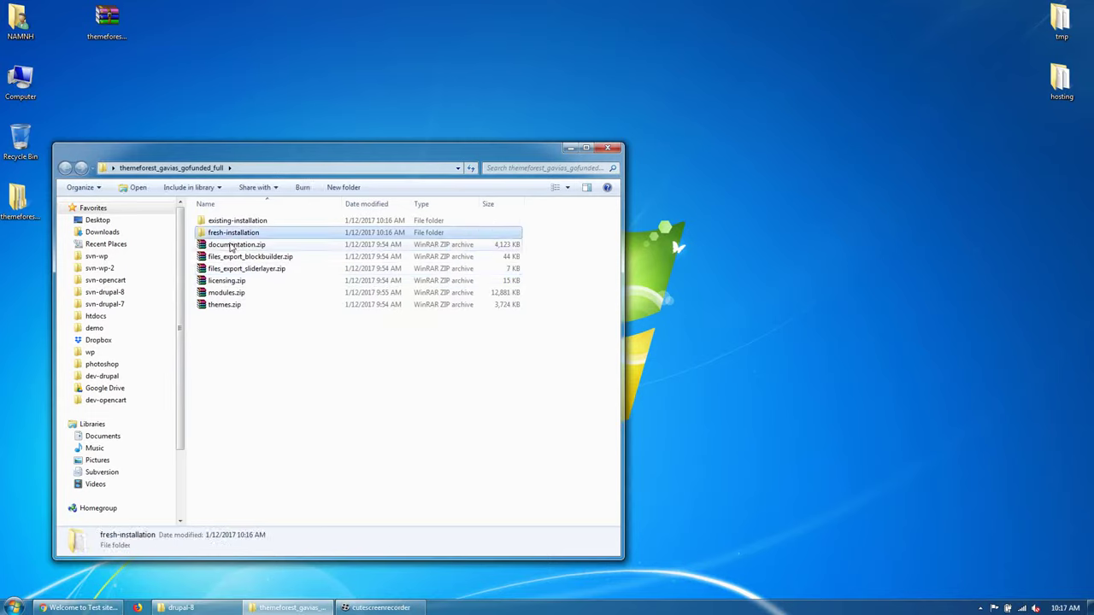
- Bring up the Drupal site in the browser with the drupal-8 folder and the themeforest_gavias_gofunded_full folder open over it
left_click(246, 269)
left_click(254, 357)
left_click(253, 225)
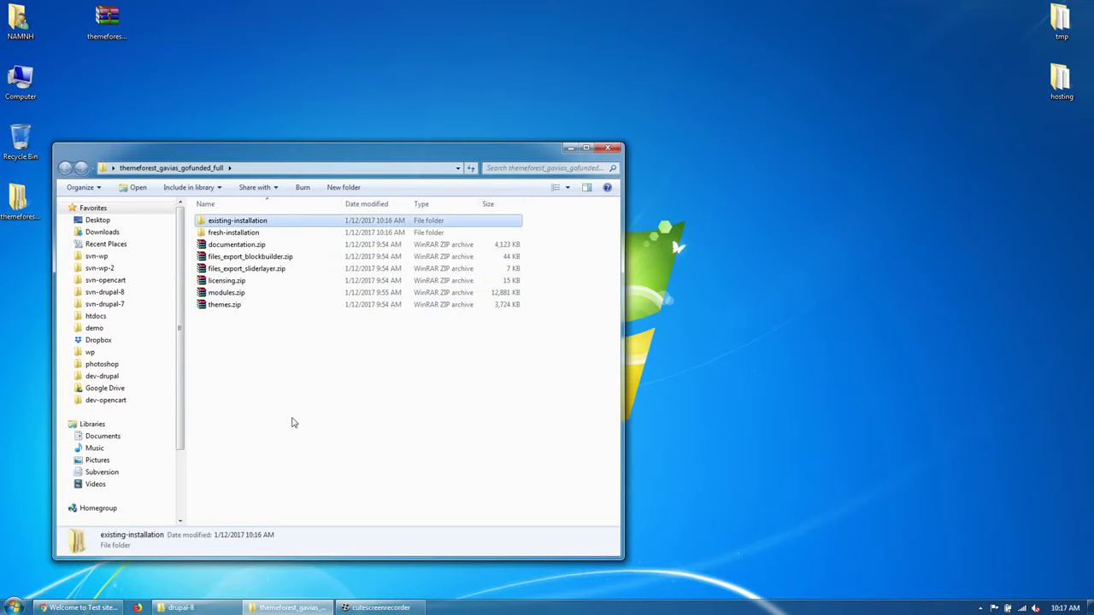
left_click(293, 421)
left_click(179, 608)
left_click(101, 608)
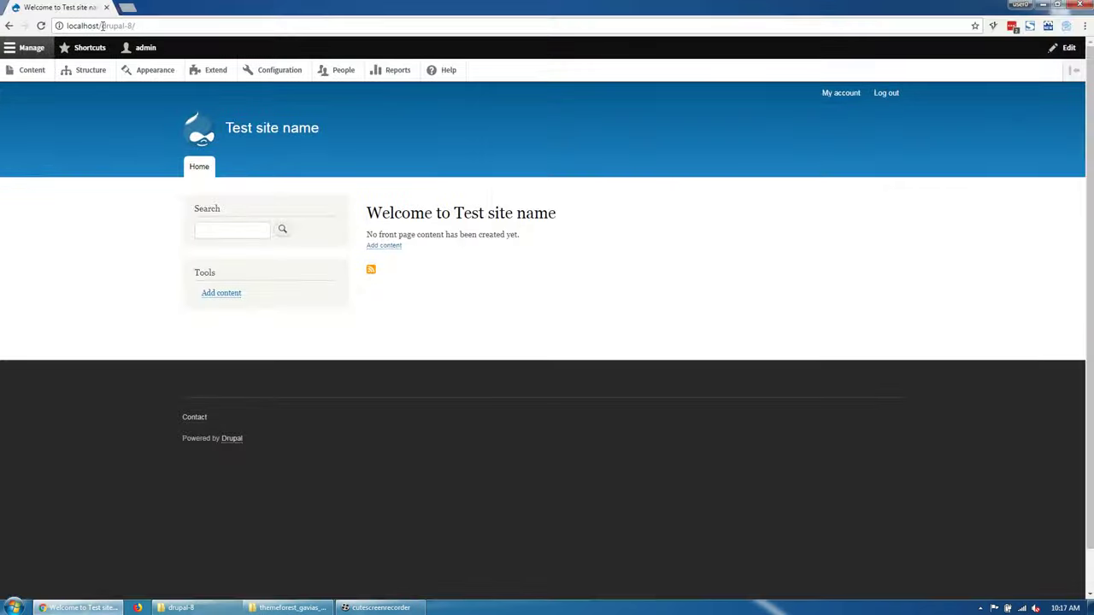
left_click(179, 607)
left_click(291, 608)
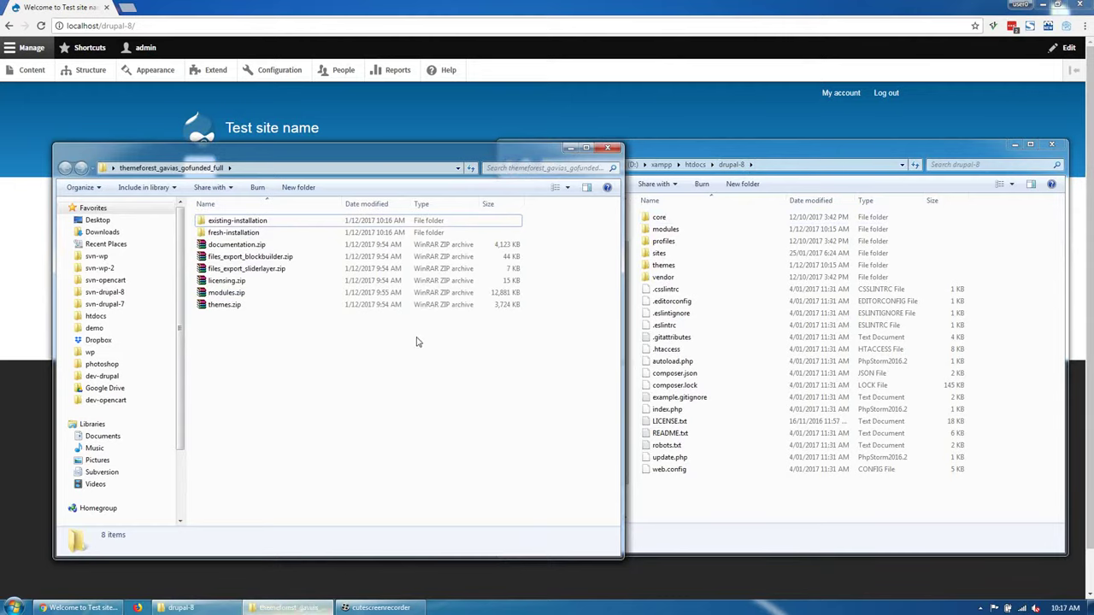
- Copy everything in the package's existing-installation modules folder into the modules folder of drupal-8
left_click(226, 219)
double_click(248, 224)
double_click(701, 229)
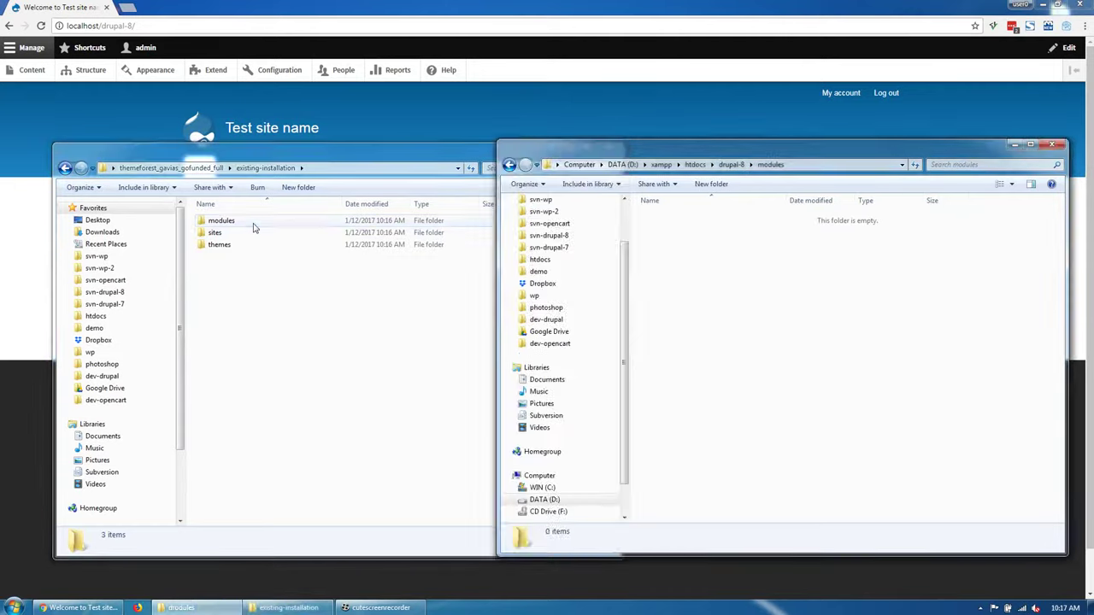
double_click(221, 221)
key("ctrl+a")
left_click_drag(227, 256, 718, 325)
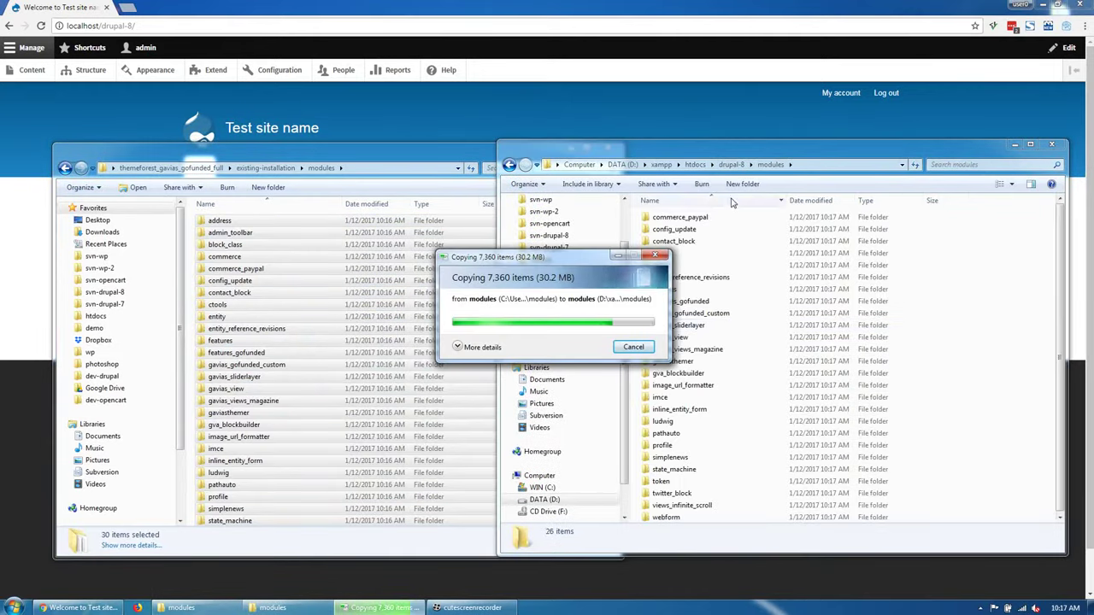
- Copy the contents of the existing-installation sites folder into the sites folder of drupal-8
left_click(731, 164)
left_click(265, 168)
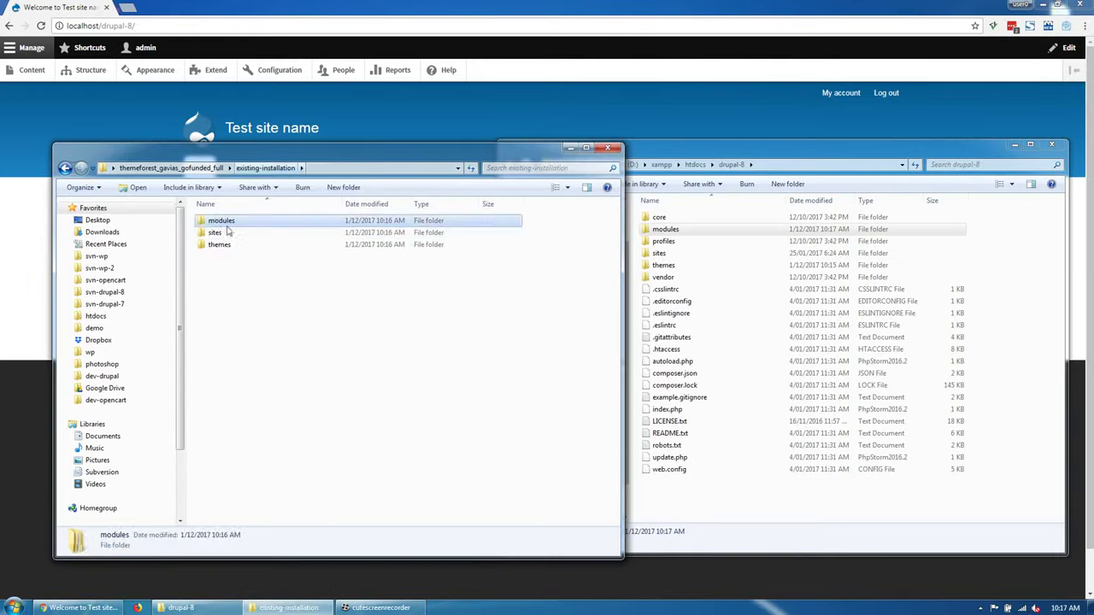
double_click(221, 229)
double_click(659, 253)
left_click_drag(220, 220, 744, 355)
left_click(590, 418)
- Copy the gavias_gofunded folder from the existing-installation themes folder into the themes folder of drupal-8
key("BackSpace")
left_click(266, 167)
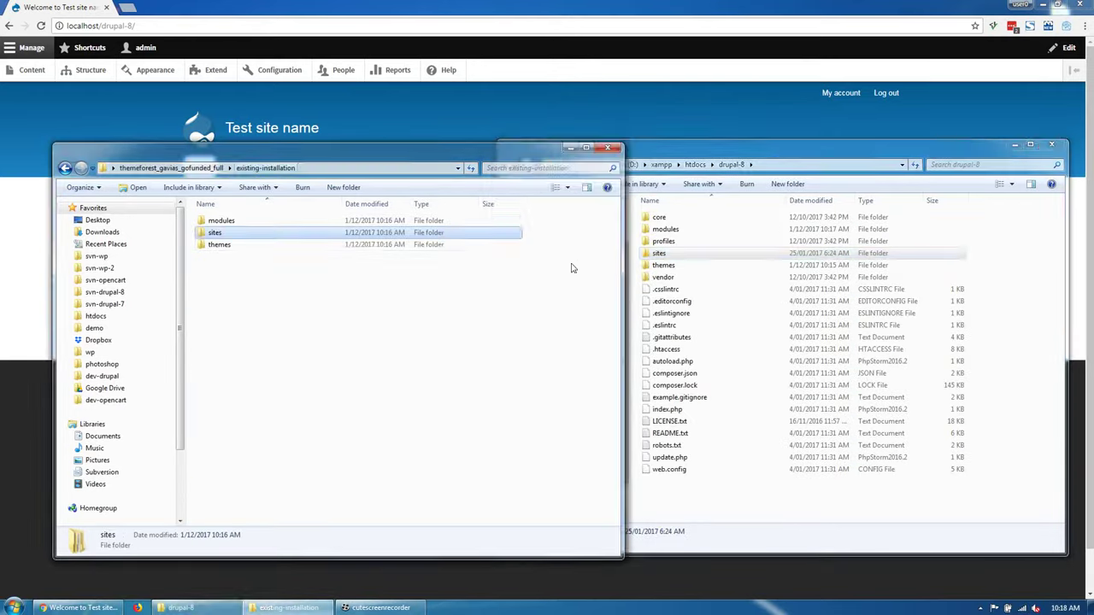
double_click(663, 265)
double_click(220, 244)
left_click_drag(225, 221, 751, 342)
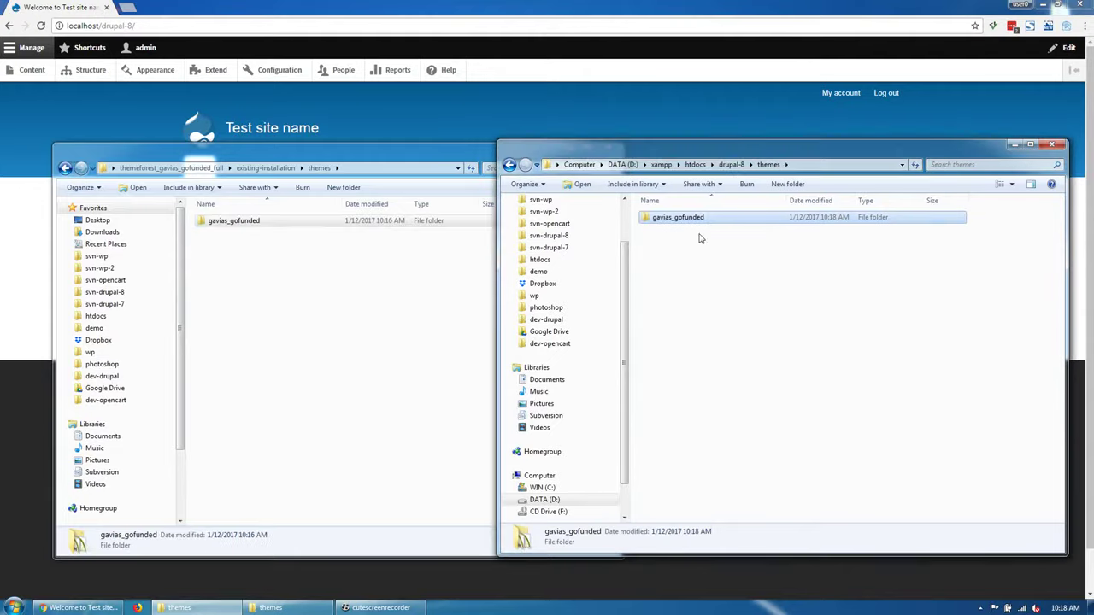
left_click(313, 265)
- Return to the Drupal site, install the Gavias GoFunded 8.x theme and set it as default
left_click(571, 147)
left_click(155, 70)
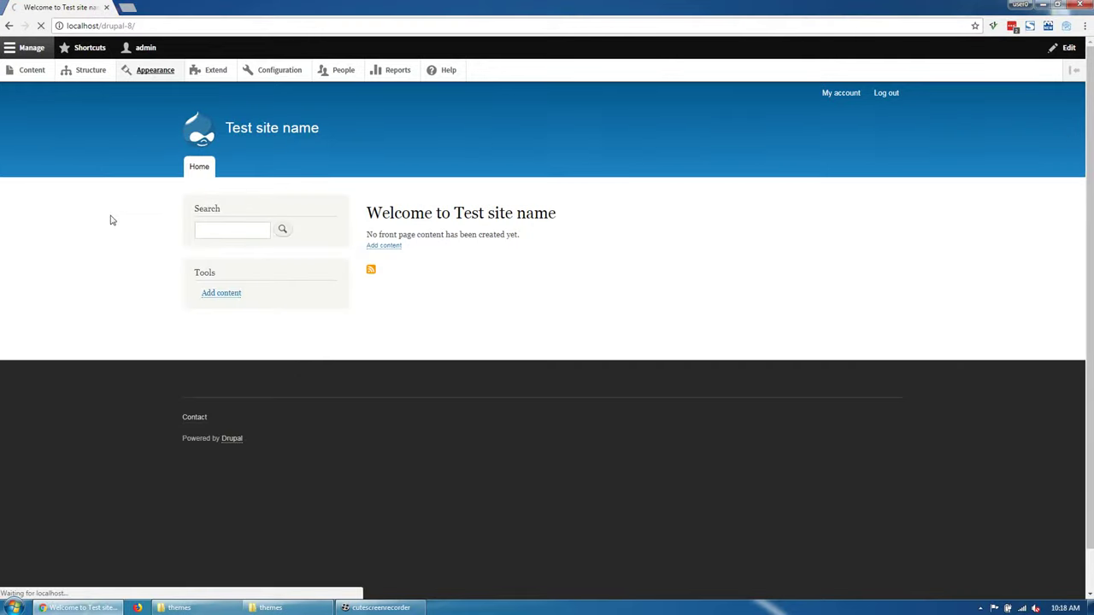
scroll(241, 433, "down", 3)
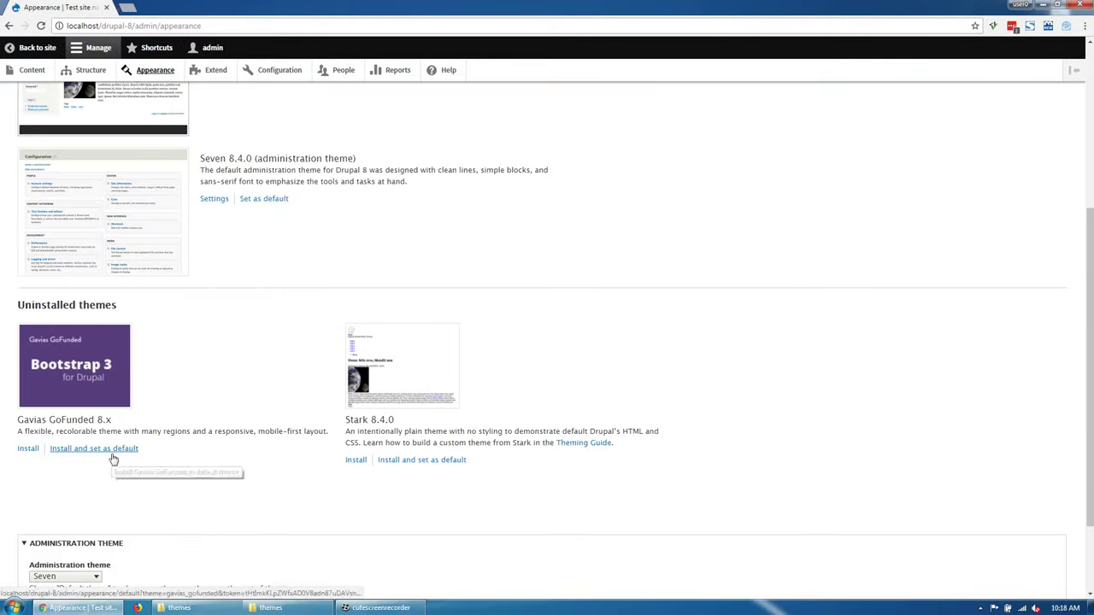
left_click(117, 451)
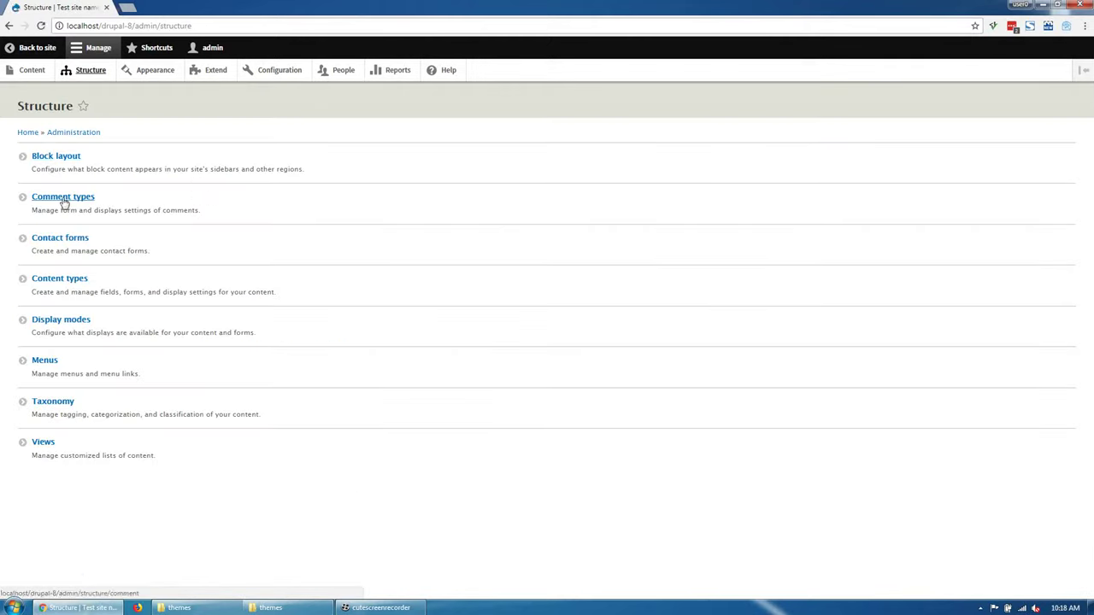
- In the block layout, assign the Search block to the Search region and Breadcrumbs to the Breadcrumbs region
left_click(56, 162)
scroll(342, 218, "down", 2)
left_click(491, 199)
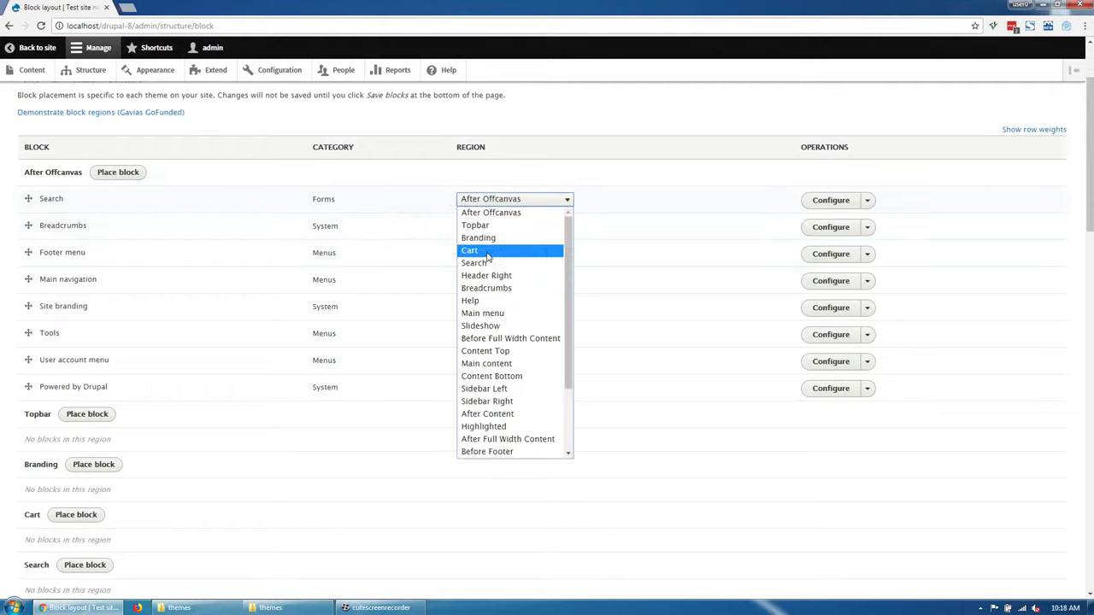
left_click(495, 258)
left_click(494, 238)
left_click(492, 315)
- Move the Footer menu out of After Offcanvas, Main navigation to the Main menu region and Site branding to Branding
left_click(496, 238)
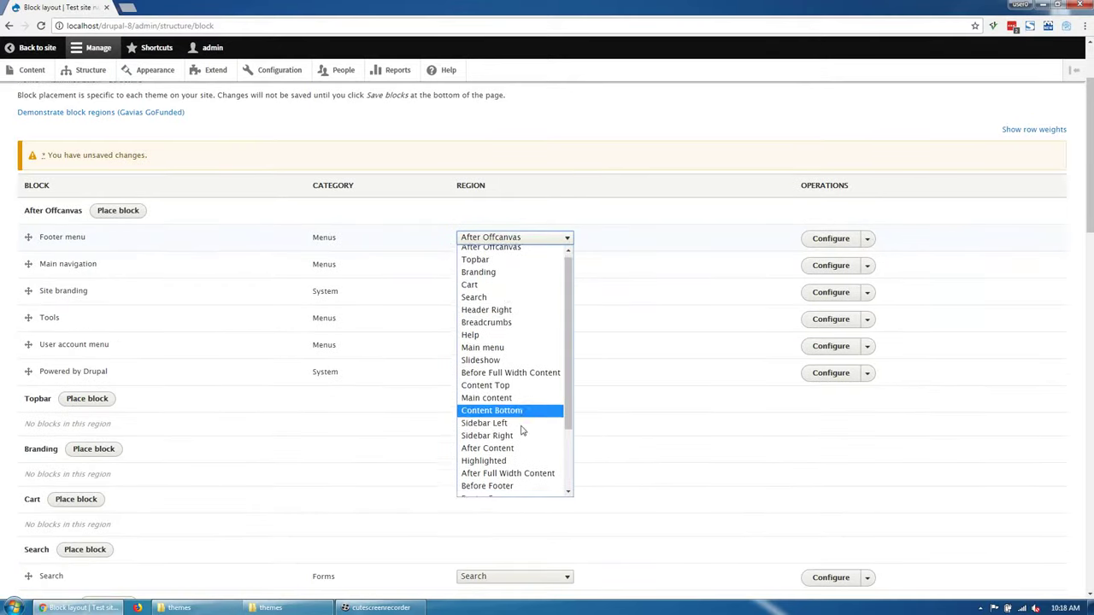
left_click(520, 410)
left_click(520, 239)
left_click(508, 352)
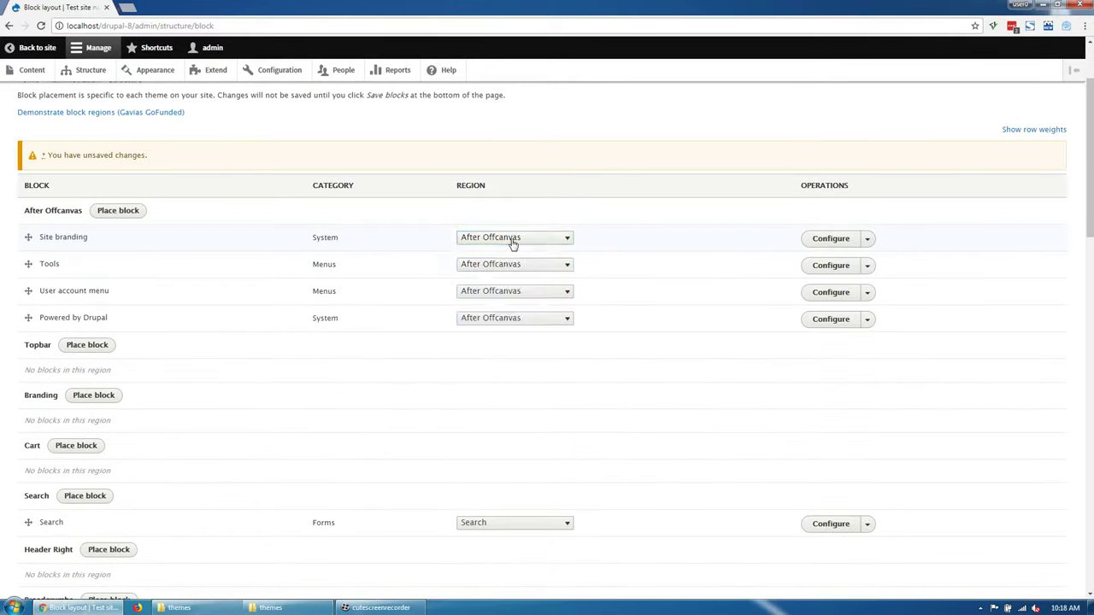
left_click(512, 237)
left_click(478, 276)
- Move the Tools, User account menu and Powered by Drupal blocks out of the After Offcanvas region
left_click(513, 237)
scroll(476, 479, "down", 3)
left_click(476, 490)
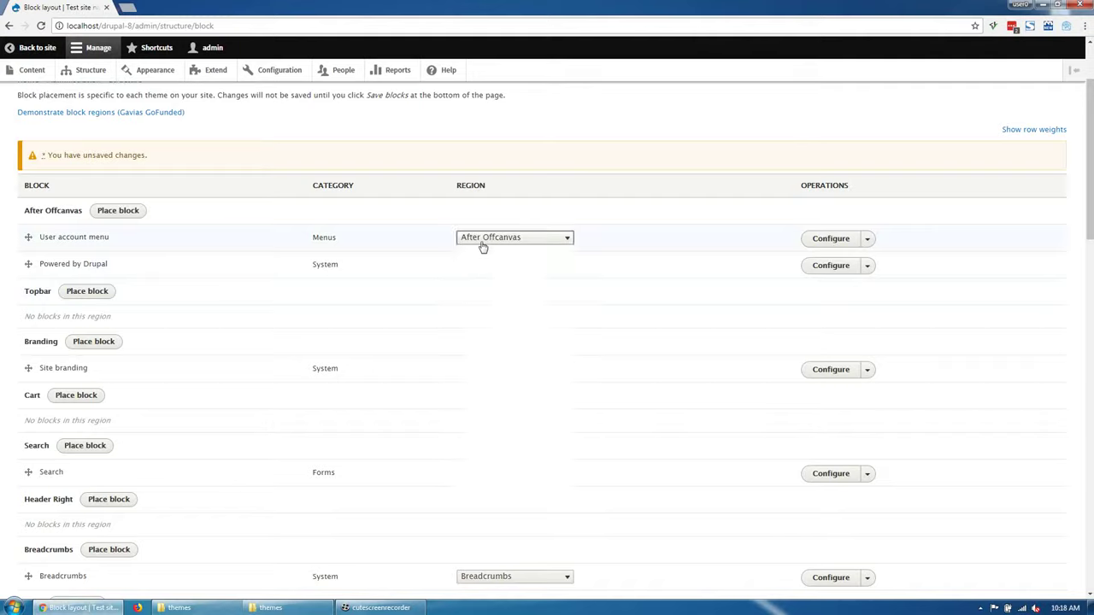
left_click(482, 238)
scroll(483, 445, "down", 2)
left_click(479, 479)
left_click(508, 238)
scroll(478, 478, "down", 3)
left_click(478, 477)
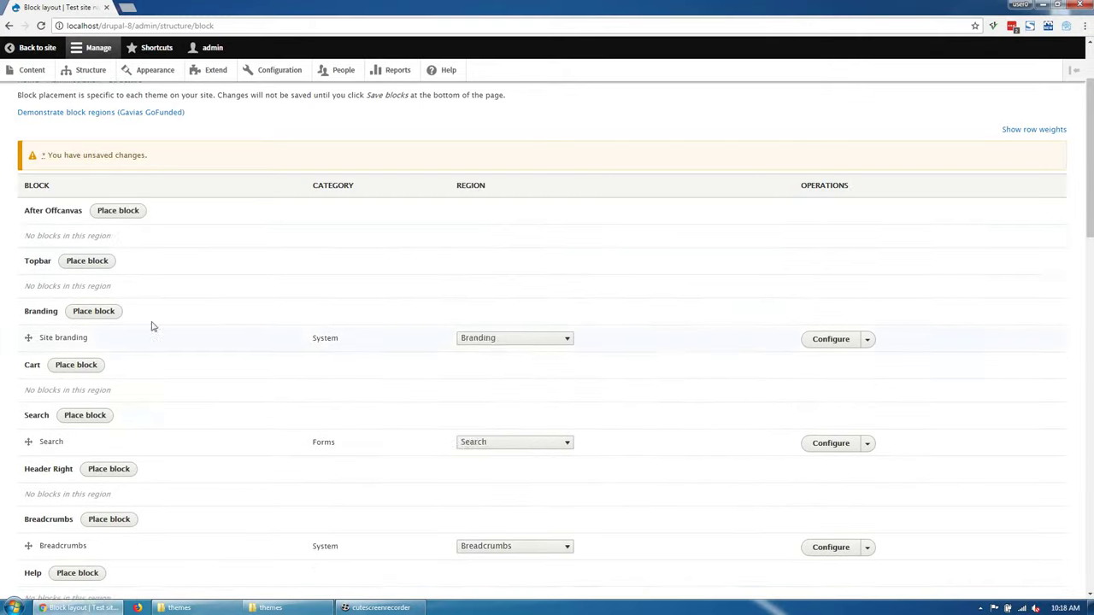
- Move the Page title block out of the Main content region
scroll(76, 276, "down", 3)
scroll(65, 382, "down", 3)
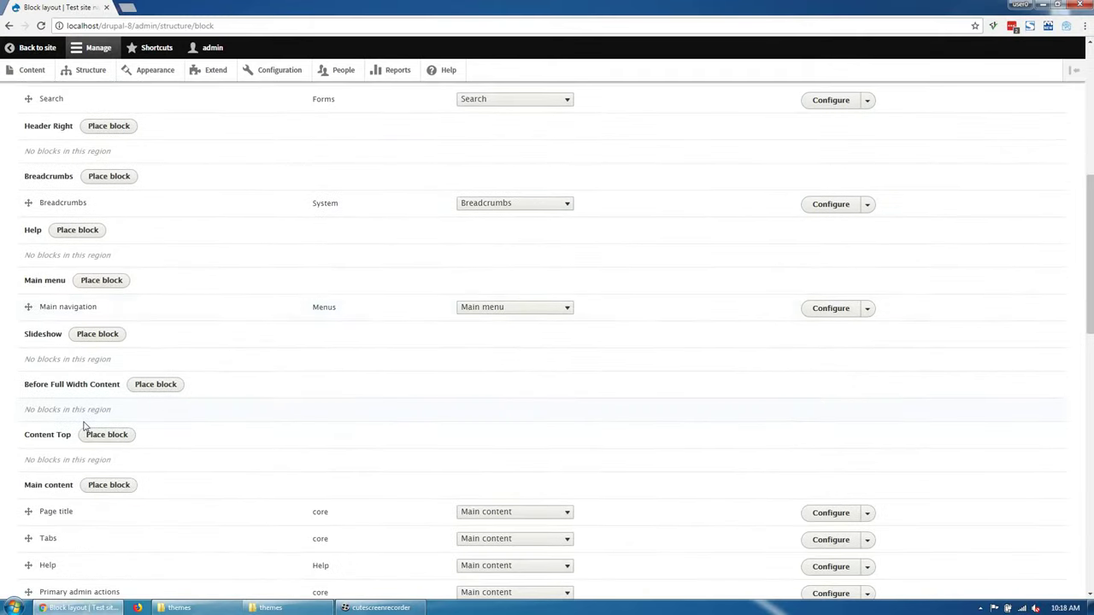
left_click(462, 396)
scroll(498, 325, "down", 1)
left_click(497, 340)
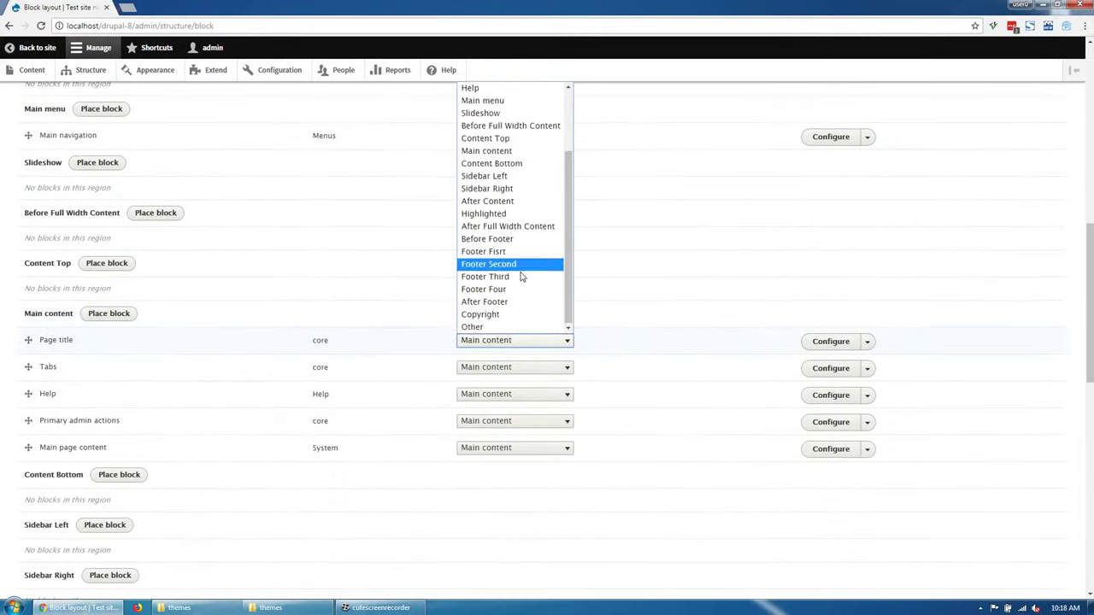
left_click(520, 276)
- Assign the Tabs, Help and Primary admin actions blocks to the Help region and save the block layout
left_click(501, 340)
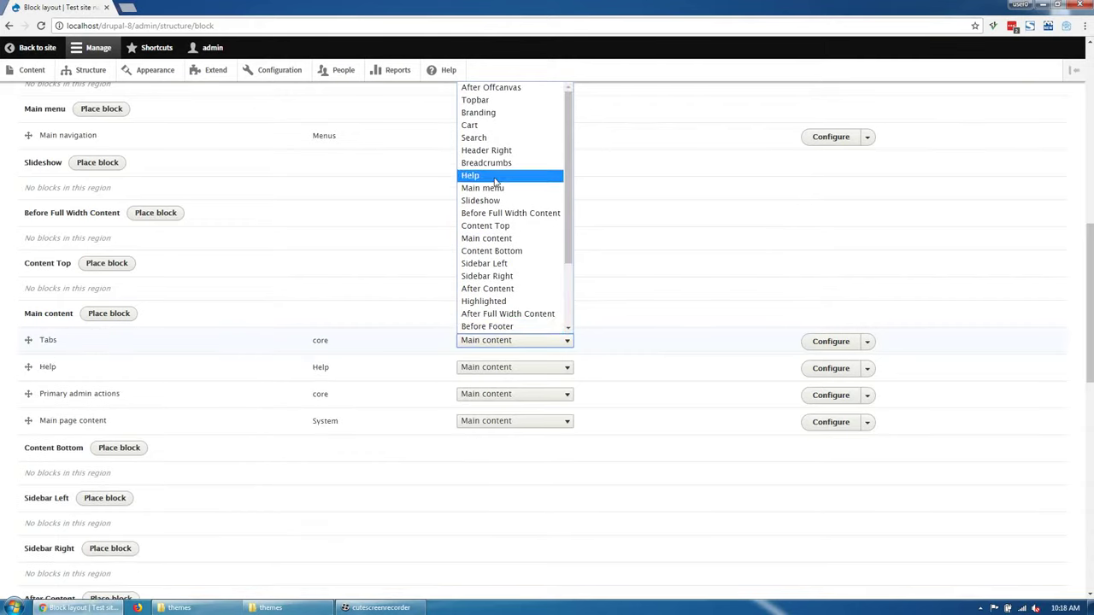
left_click(479, 175)
left_click(504, 342)
left_click(506, 179)
left_click(492, 370)
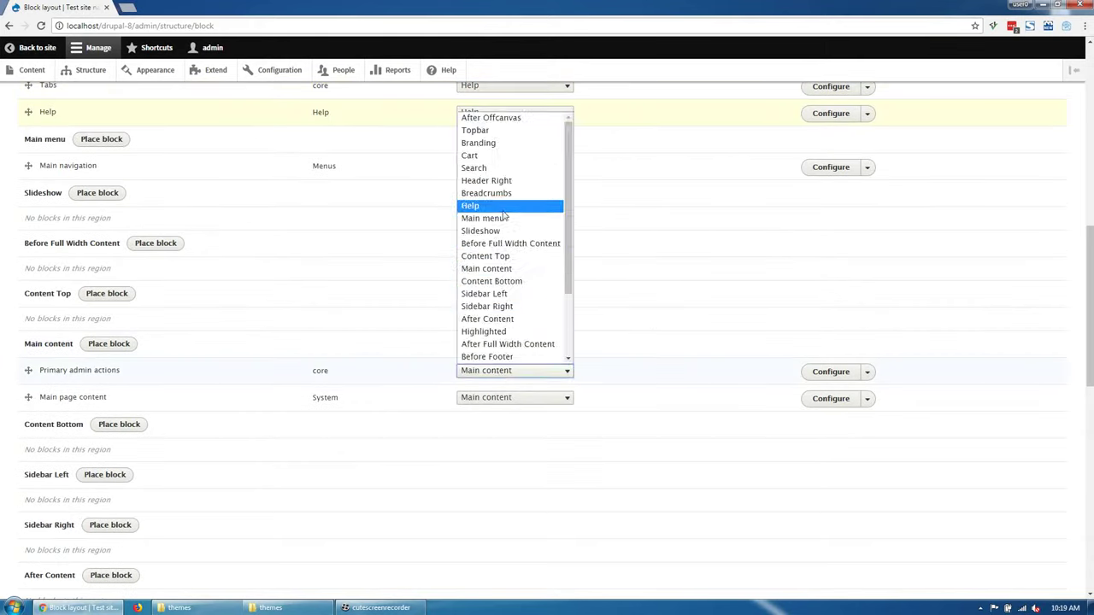
left_click(478, 204)
scroll(220, 399, "down", 5)
left_click(502, 310)
left_click(474, 411)
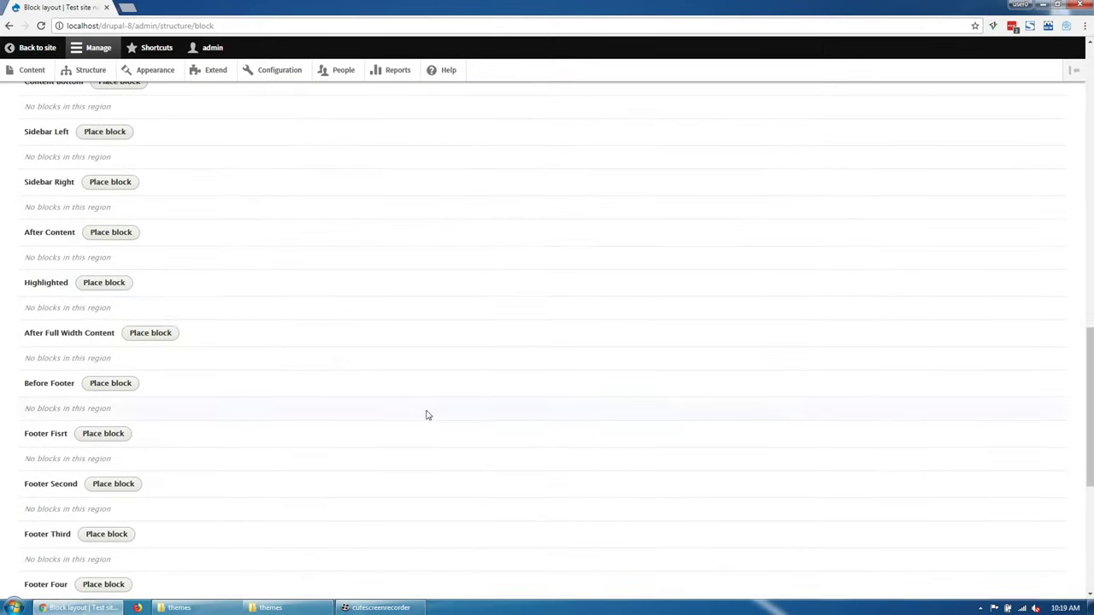
scroll(410, 416, "down", 4)
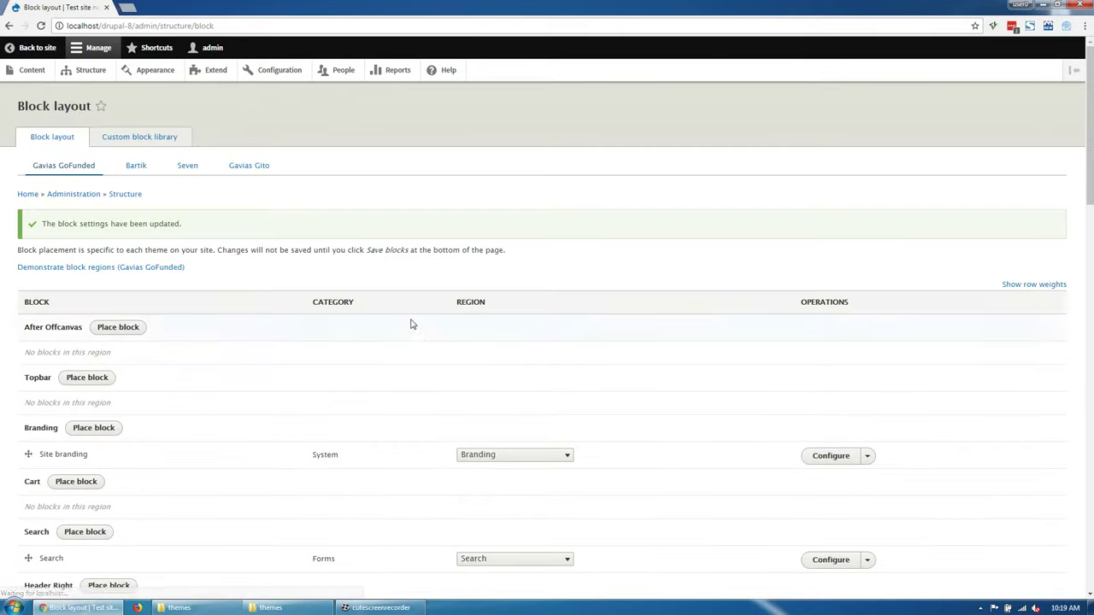
- Filter the module list by "gavias" and install Gavias Themer, Block Builder v2, Custom View, goFunded Themer, SliderLayer and Views Magazine
left_click(212, 73)
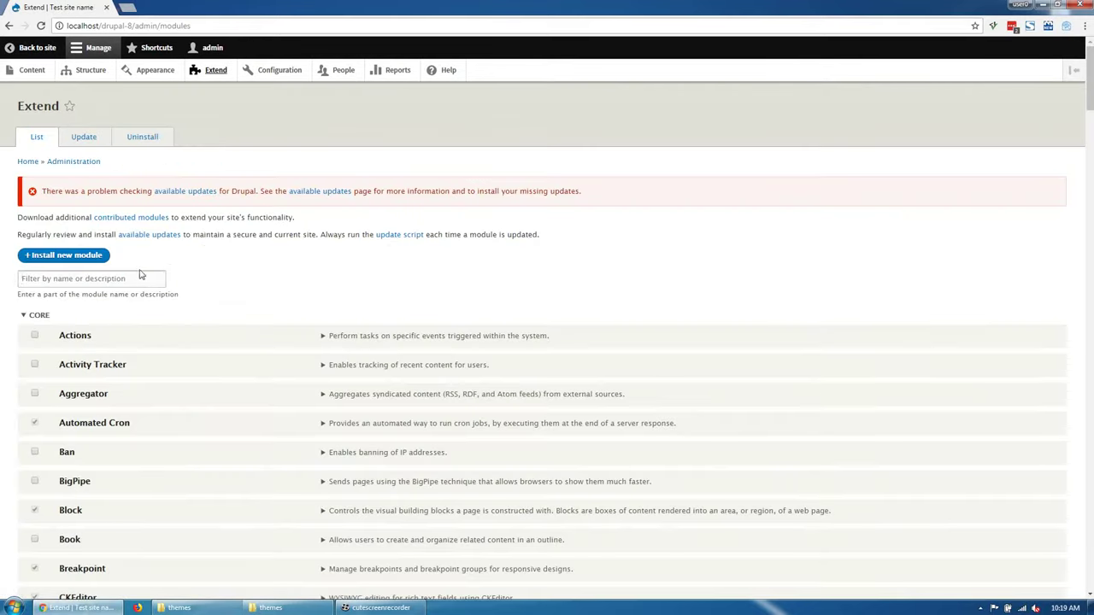
left_click(140, 278)
type("gavias")
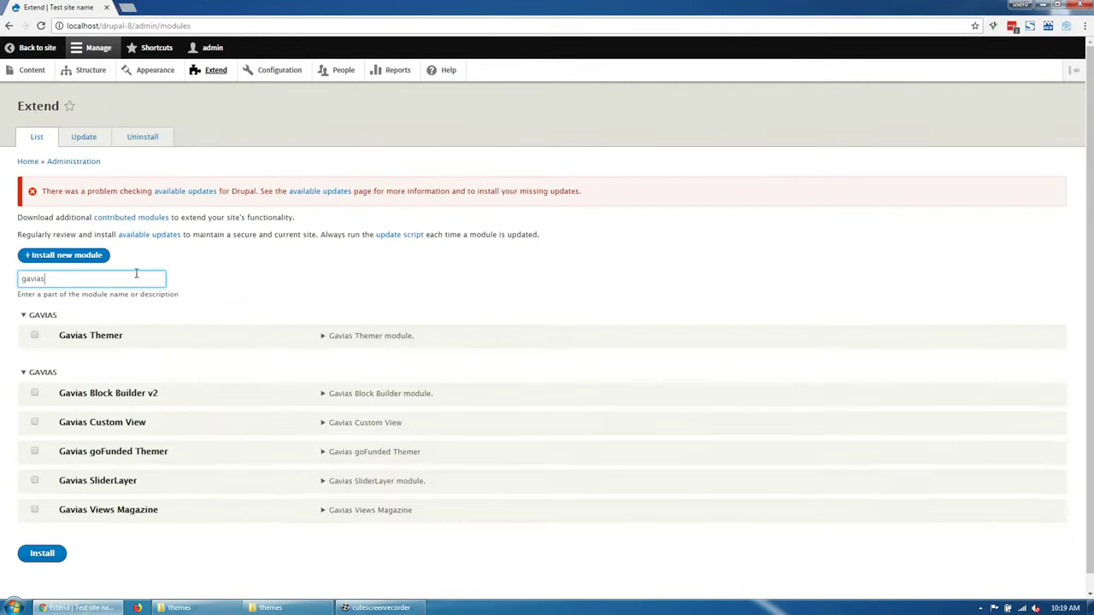
left_click(114, 393)
left_click(112, 427)
left_click(116, 450)
left_click(100, 485)
left_click(95, 509)
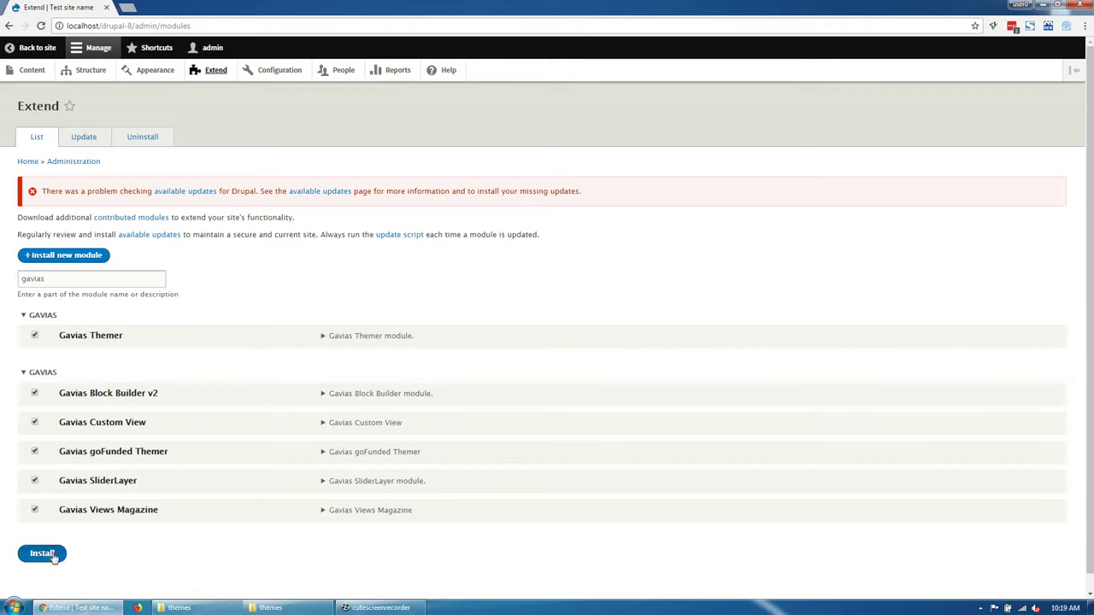
left_click(41, 554)
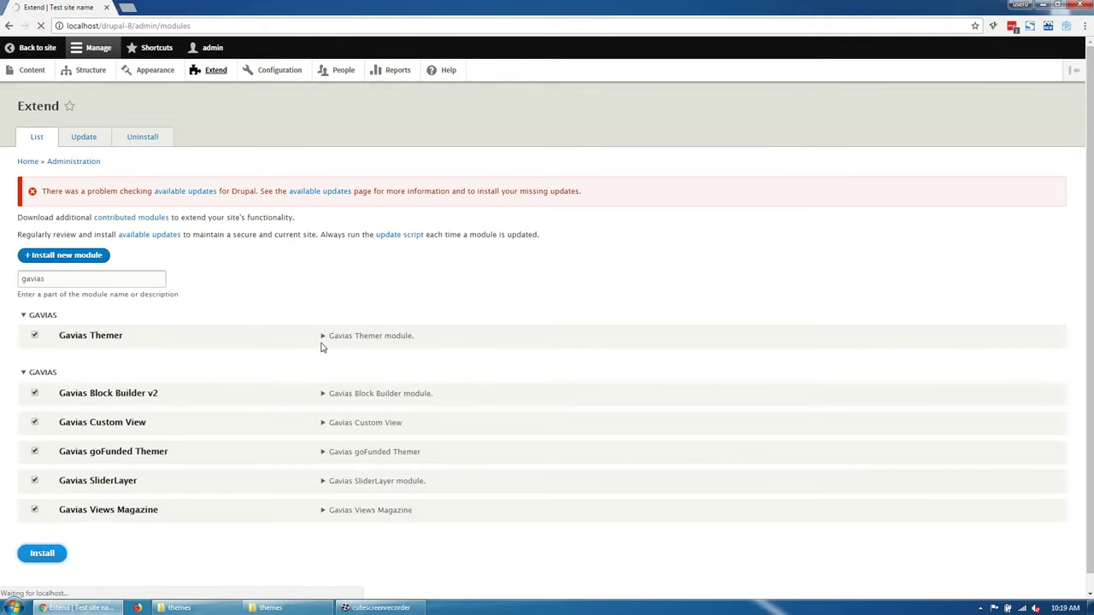
- Filter the module list by "lu" and install the Ludwig module
left_click(135, 321)
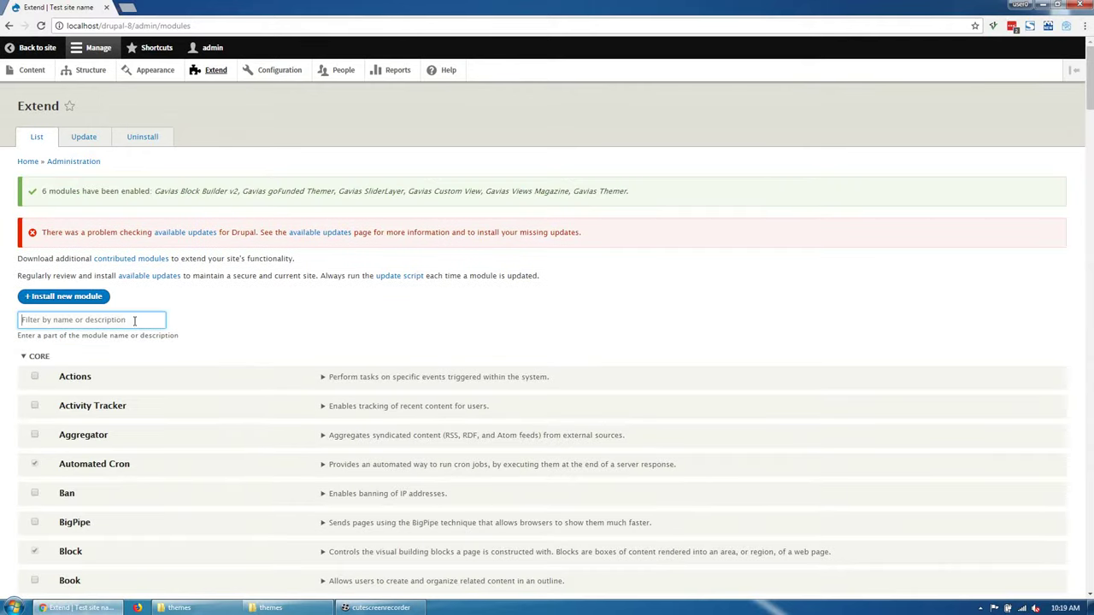
type("lu")
left_click_drag(101, 377, 57, 377)
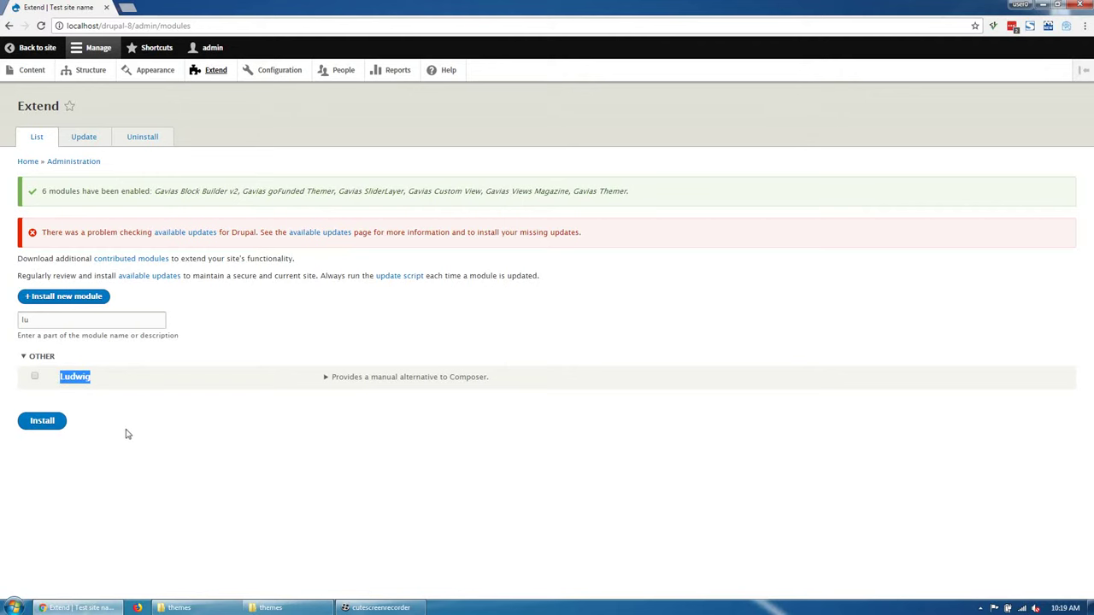
left_click(78, 381)
left_click(49, 424)
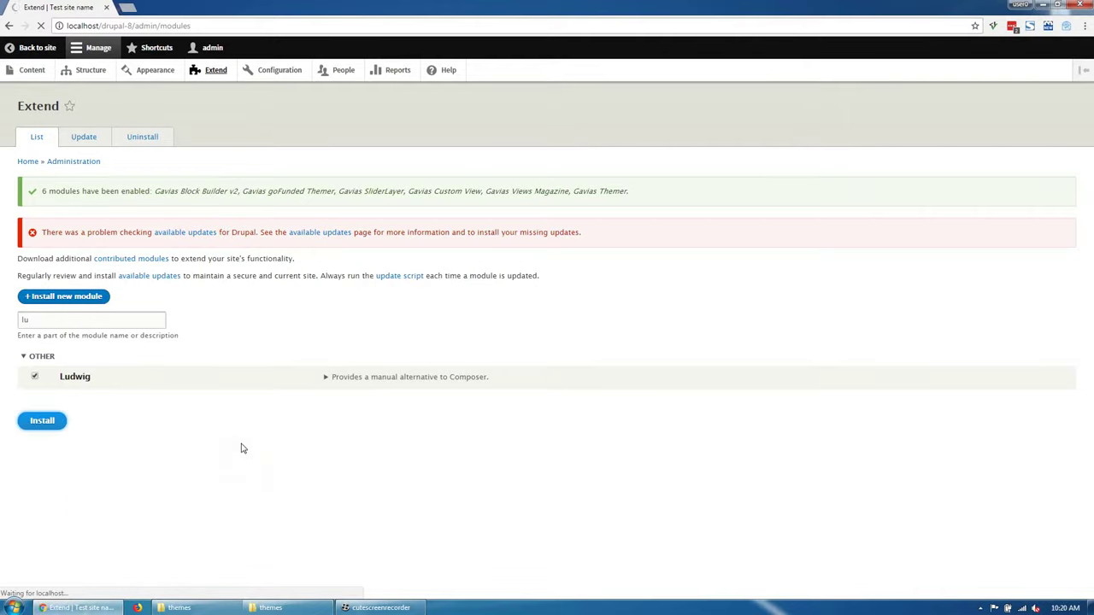
- Select the Commerce, Commerce Cart, Commerce Checkout, Commerce Order and Commerce Payment modules for installation
scroll(227, 442, "down", 2)
scroll(115, 203, "up", 2)
scroll(205, 361, "down", 7)
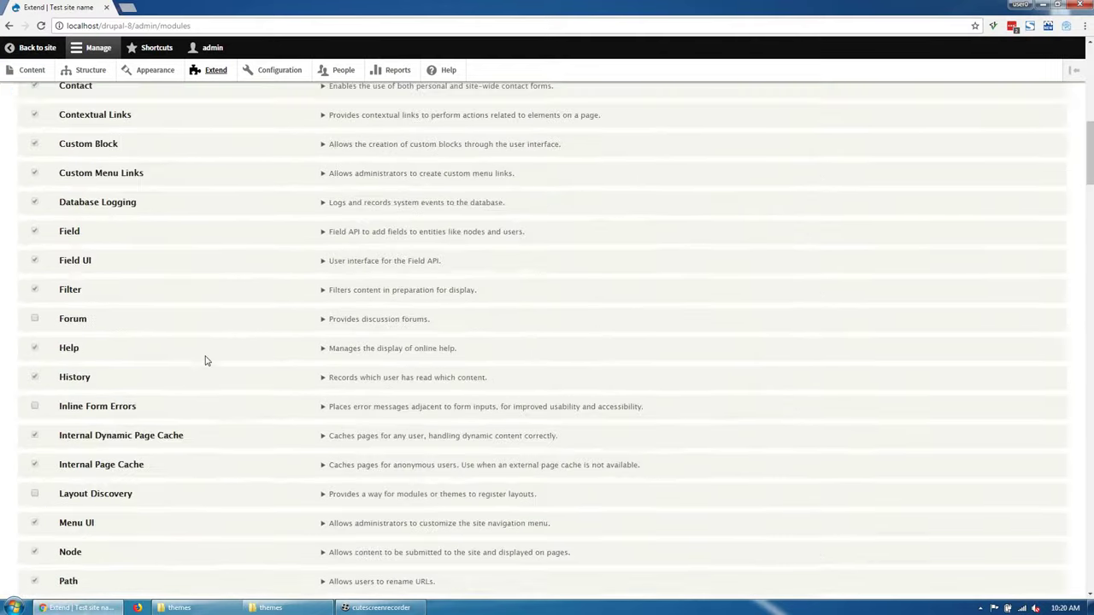
scroll(205, 361, "down", 20)
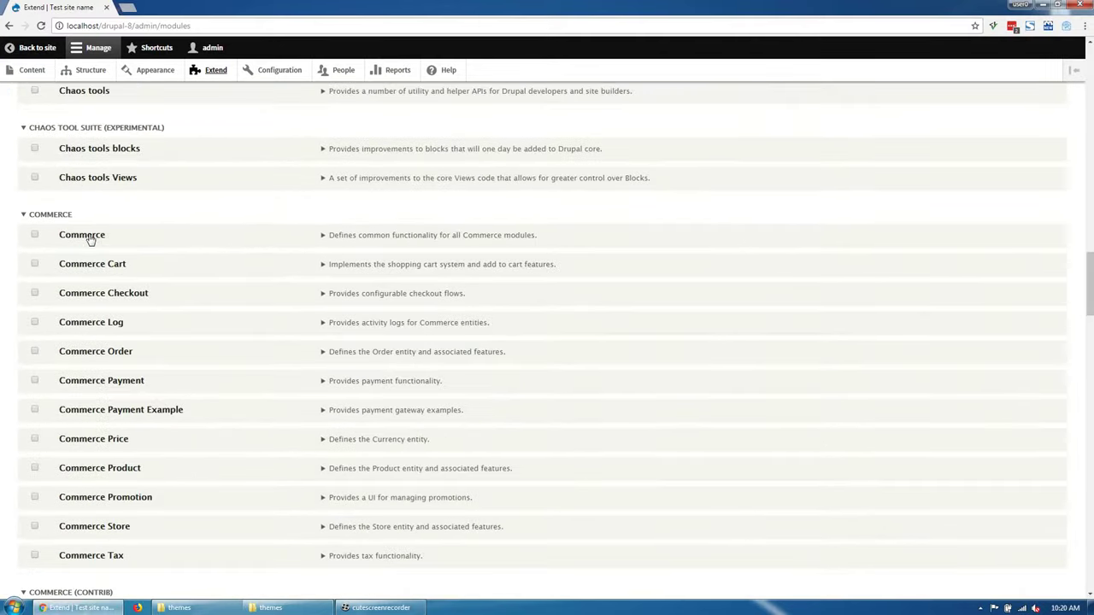
left_click(90, 236)
left_click(86, 263)
left_click(93, 294)
left_click(108, 353)
left_click(110, 385)
scroll(105, 386, "down", 2)
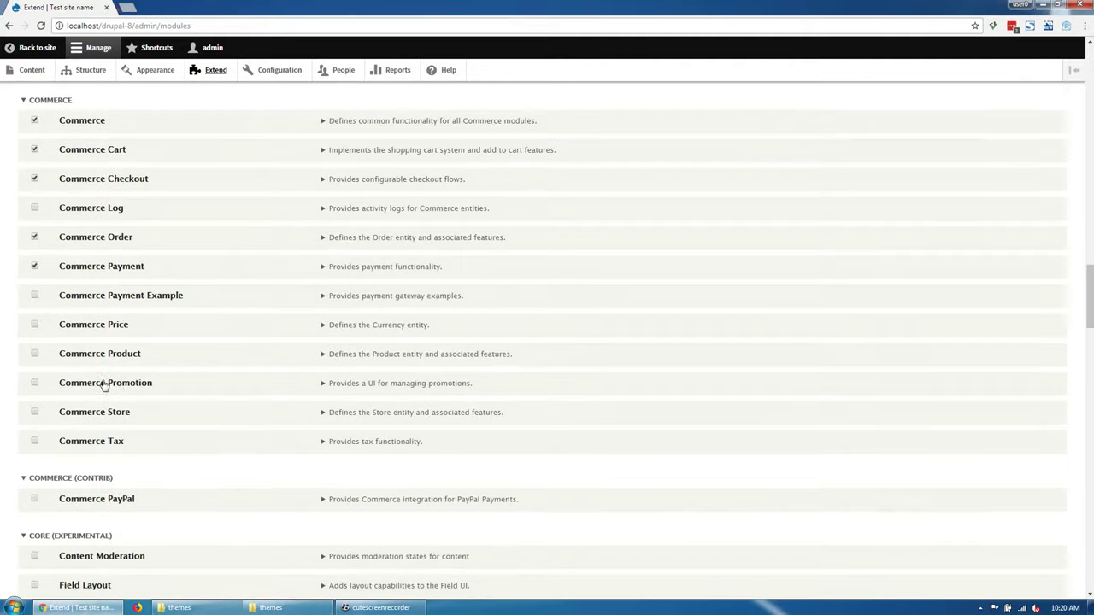
- Add Commerce Price, Commerce Product, Commerce Store and Commerce PayPal to the modules selected for installation
left_click(106, 335)
left_click(109, 356)
left_click(107, 419)
scroll(104, 451, "down", 2)
left_click(107, 387)
- Install the selected Commerce modules together with their required modules, and open the Commerce administration page
scroll(115, 427, "down", 3)
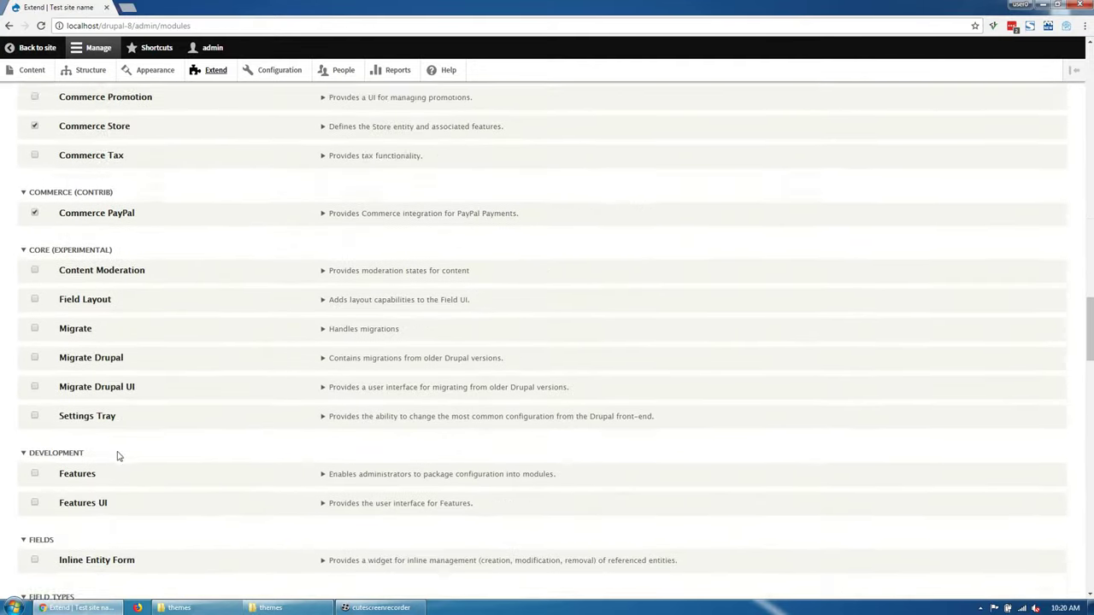
scroll(114, 457, "down", 2)
scroll(114, 456, "up", 7)
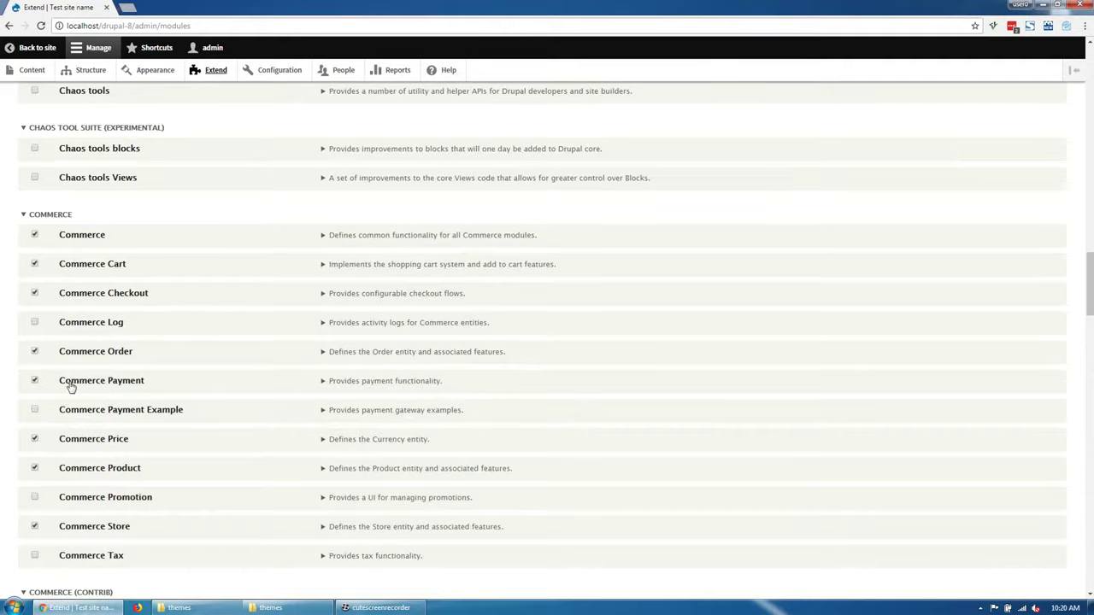
scroll(77, 367, "down", 2)
scroll(90, 402, "down", 8)
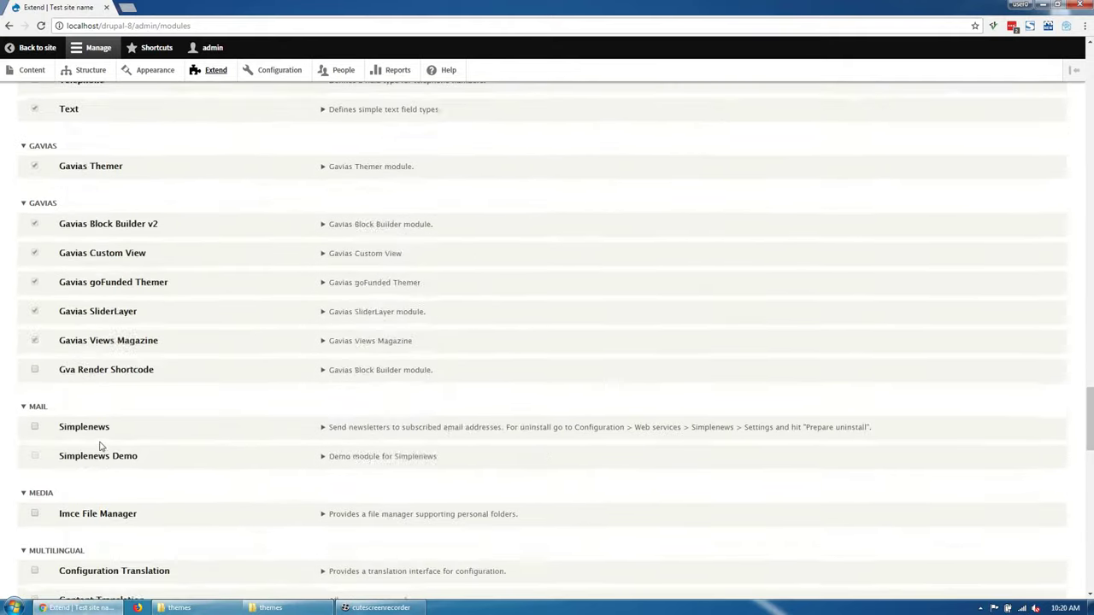
scroll(98, 452, "down", 15)
left_click(42, 536)
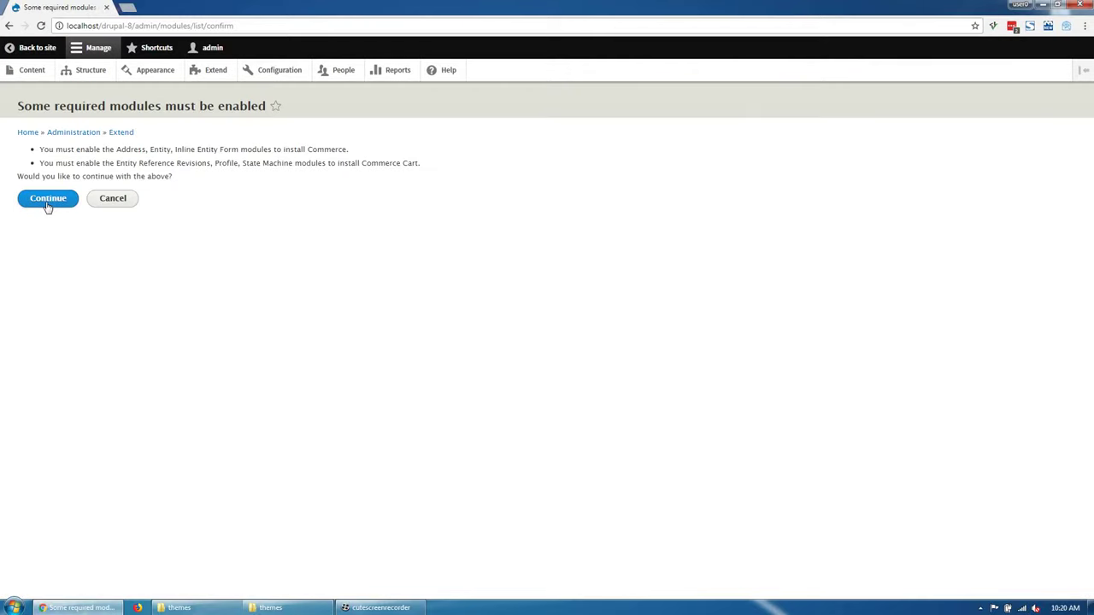
left_click(51, 204)
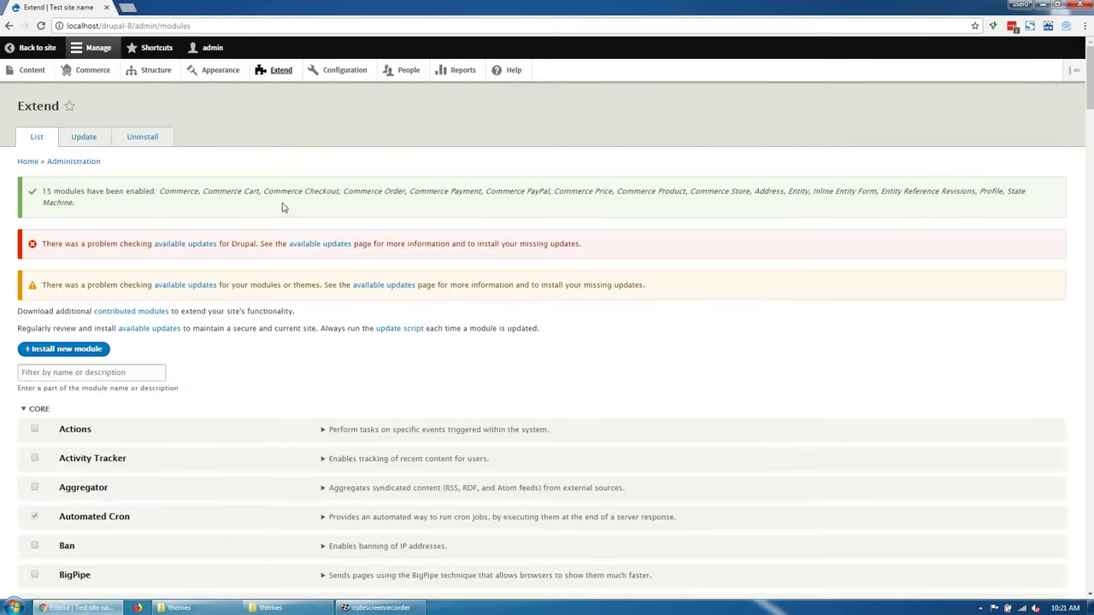
left_click(92, 81)
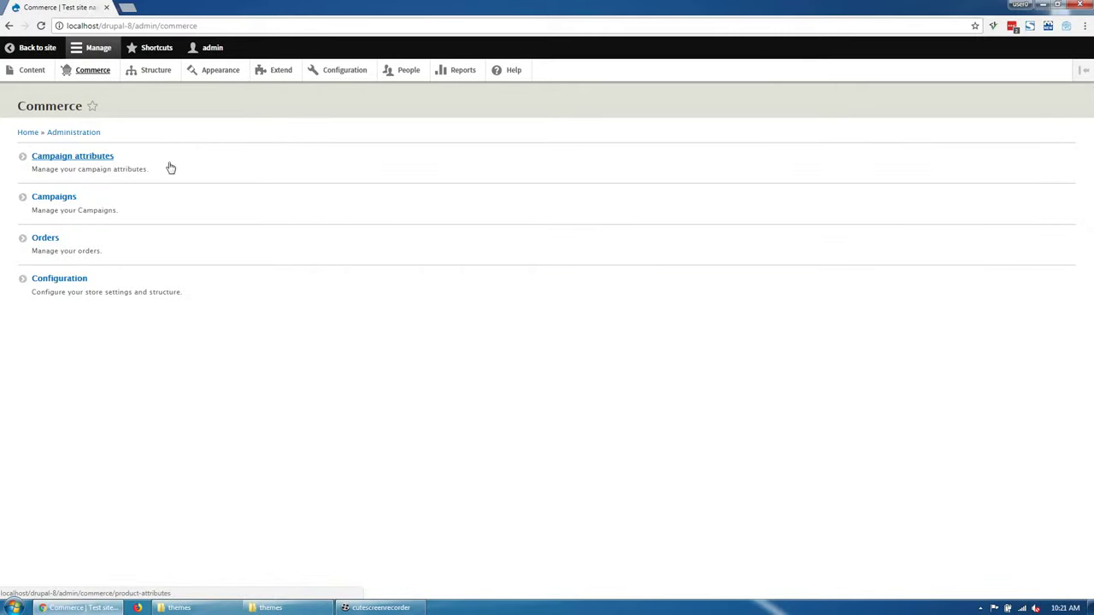
- Filter the module list by "go" and install the Features GoFunded module with its required modules
left_click(279, 73)
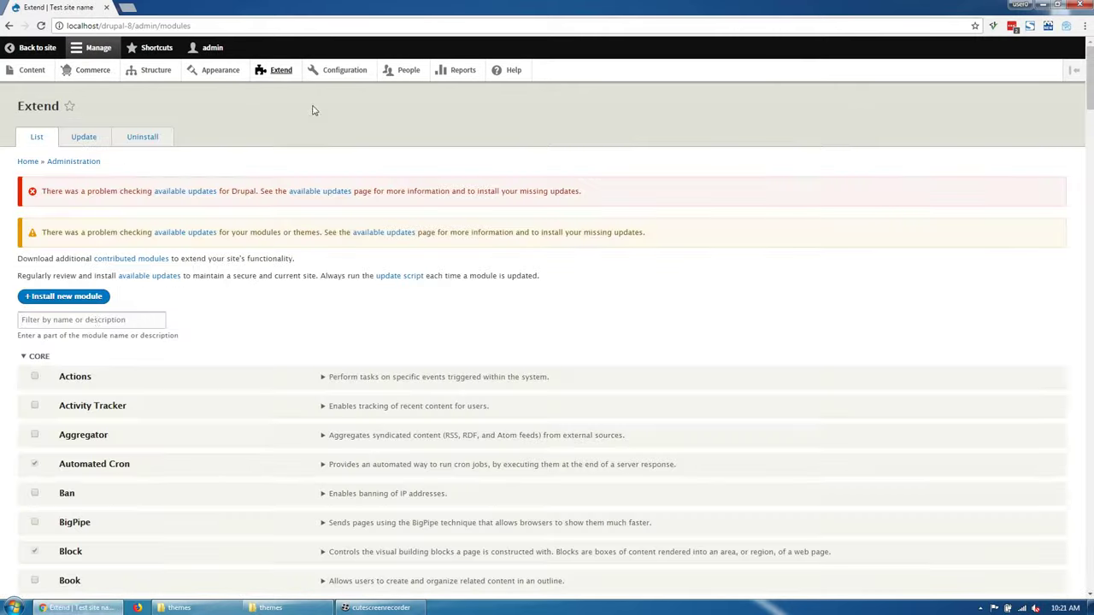
left_click(109, 320)
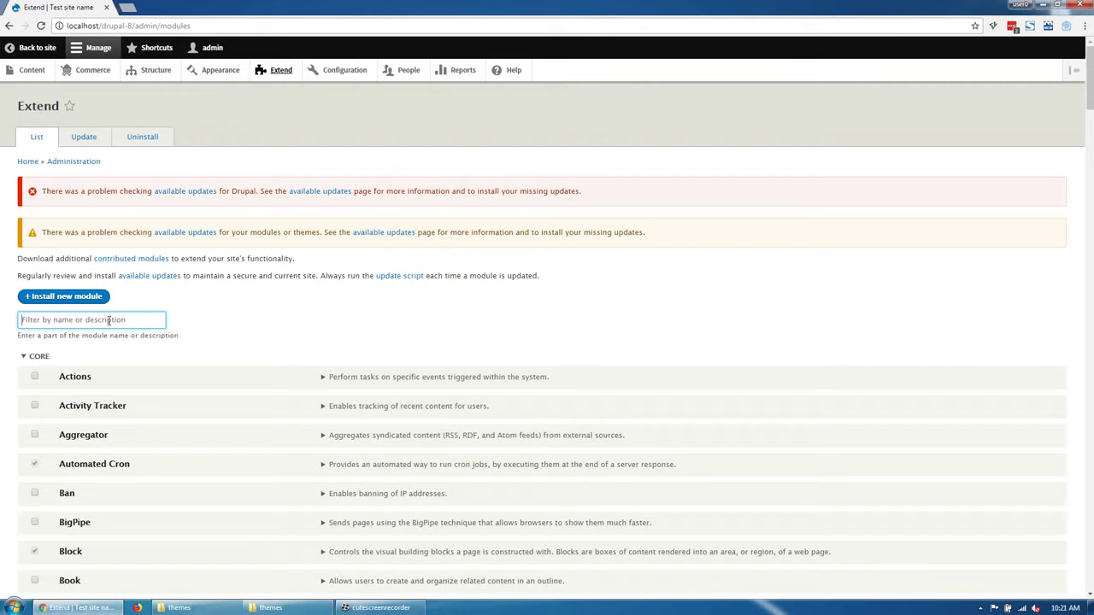
type("go")
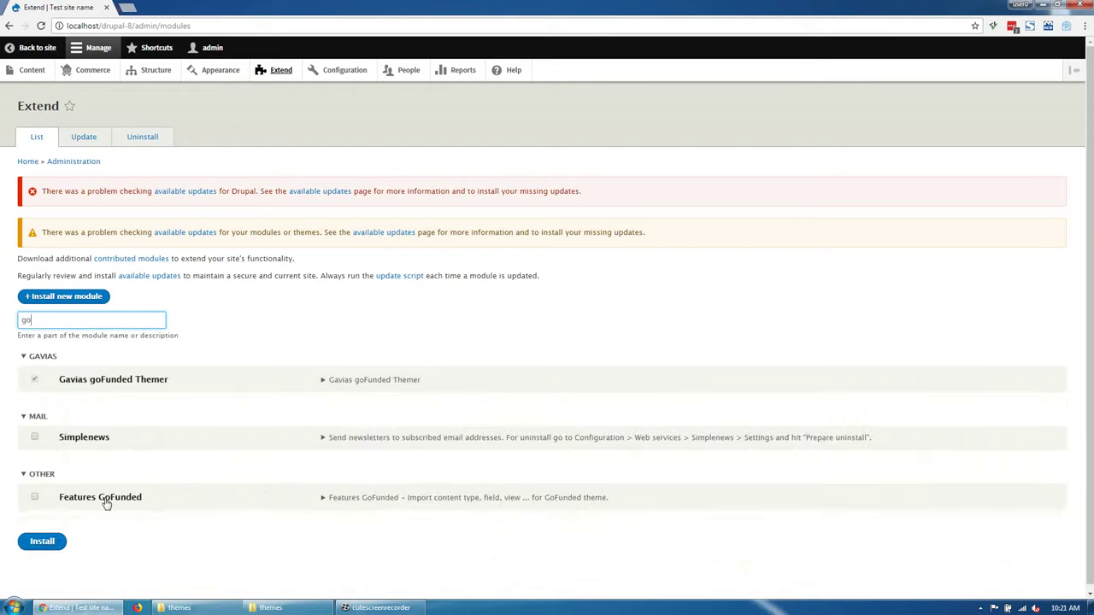
left_click_drag(105, 501, 133, 539)
left_click(66, 501)
left_click(47, 542)
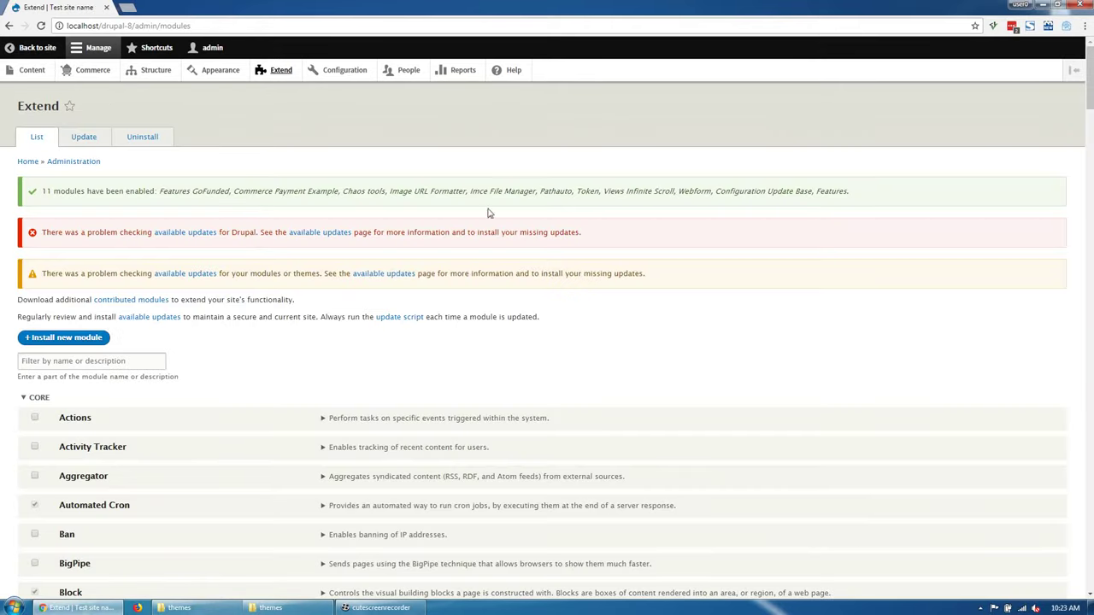
- In the Basic page content type's form display, move the Block Builder field between Body and Published and save
left_click(154, 72)
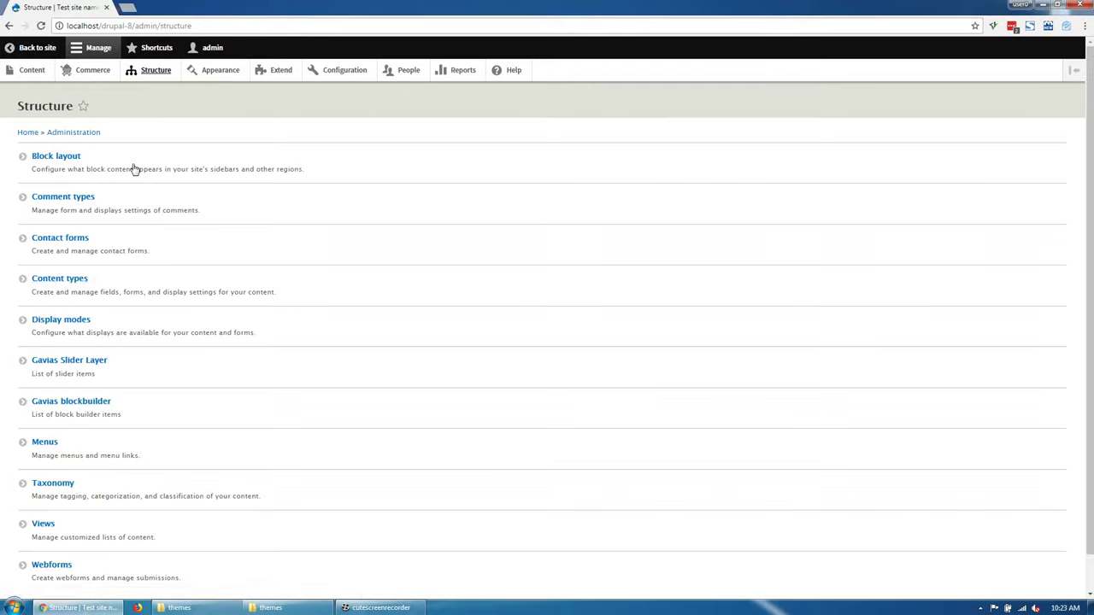
left_click(60, 279)
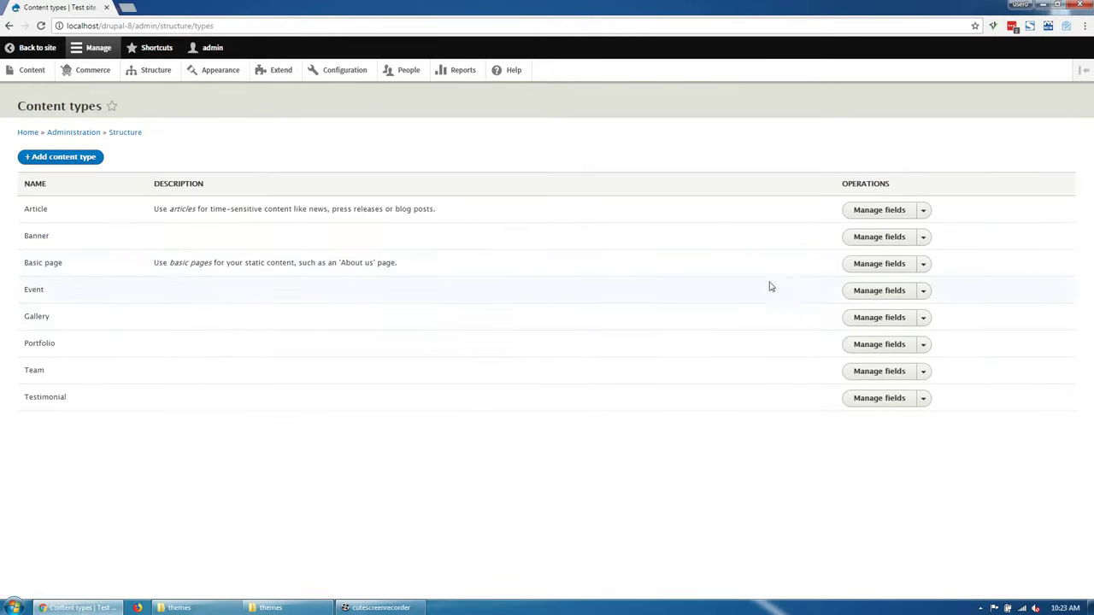
left_click(878, 264)
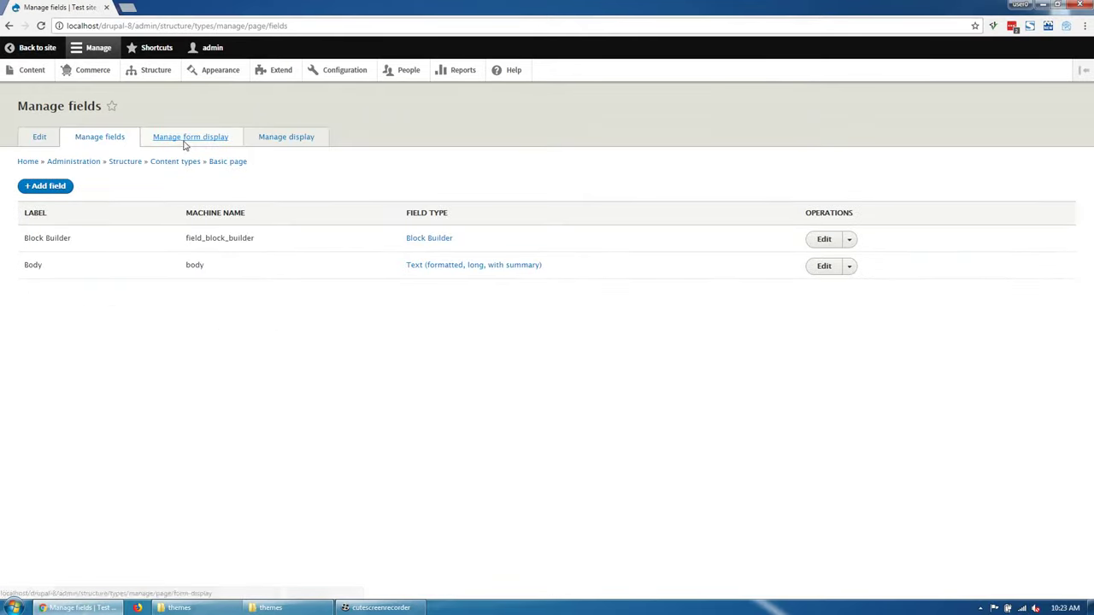
left_click(183, 140)
scroll(198, 317, "down", 2)
left_click_drag(28, 506, 36, 491)
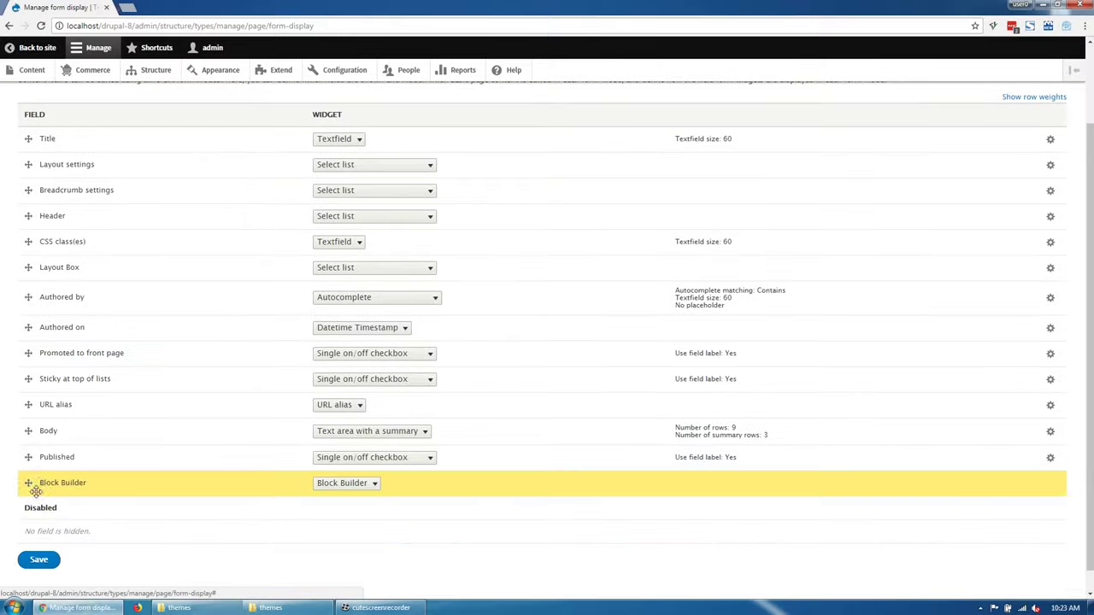
scroll(73, 513, "down", 3)
left_click_drag(30, 453, 31, 419)
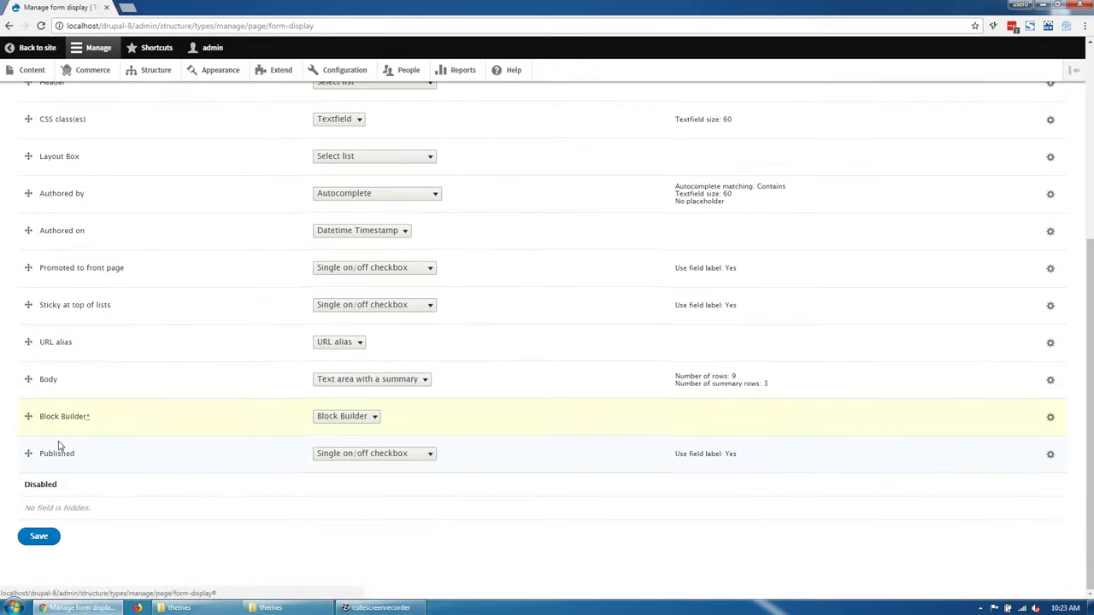
left_click(38, 536)
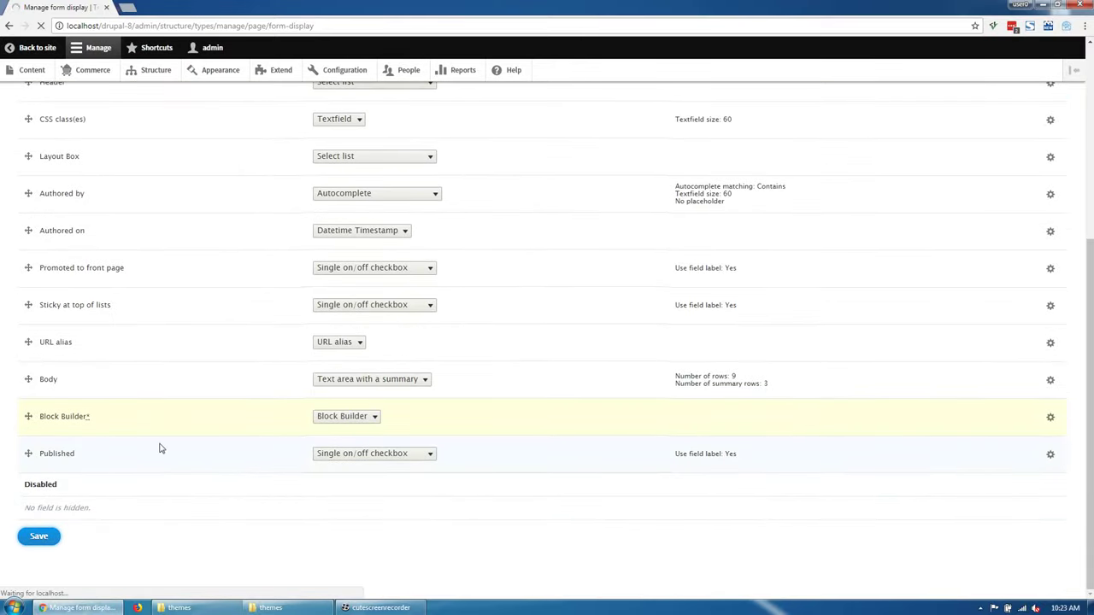
- In the Basic page's default display, enable Block Builder below Links, hide its label and save
left_click(253, 141)
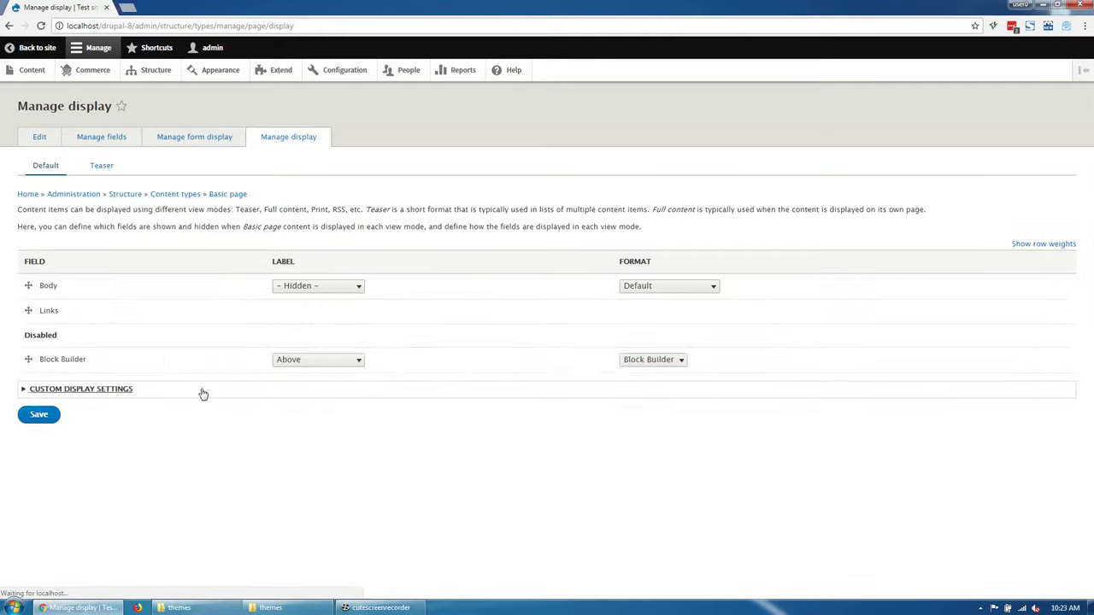
left_click_drag(28, 359, 29, 329)
left_click(317, 354)
left_click(295, 390)
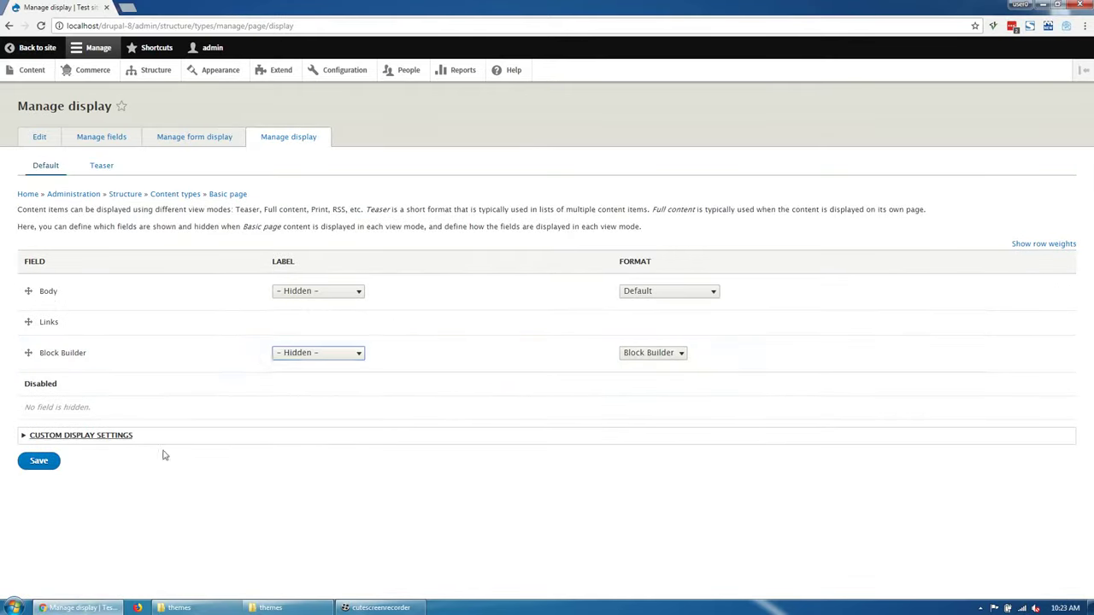
left_click(39, 461)
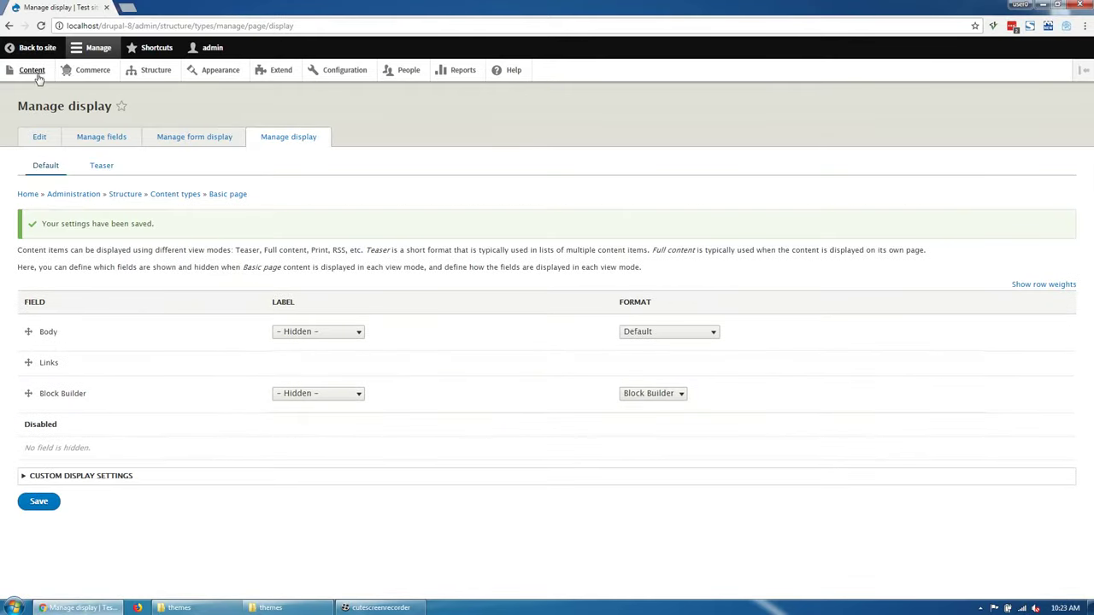
- Start a new Basic page titled "Home Page"
left_click(34, 73)
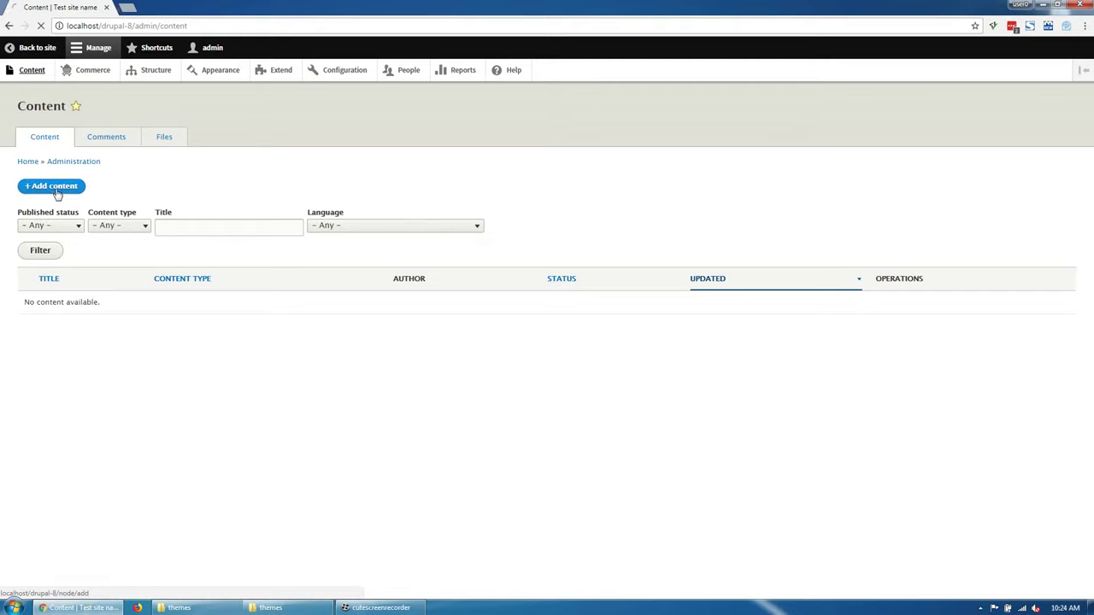
left_click(53, 188)
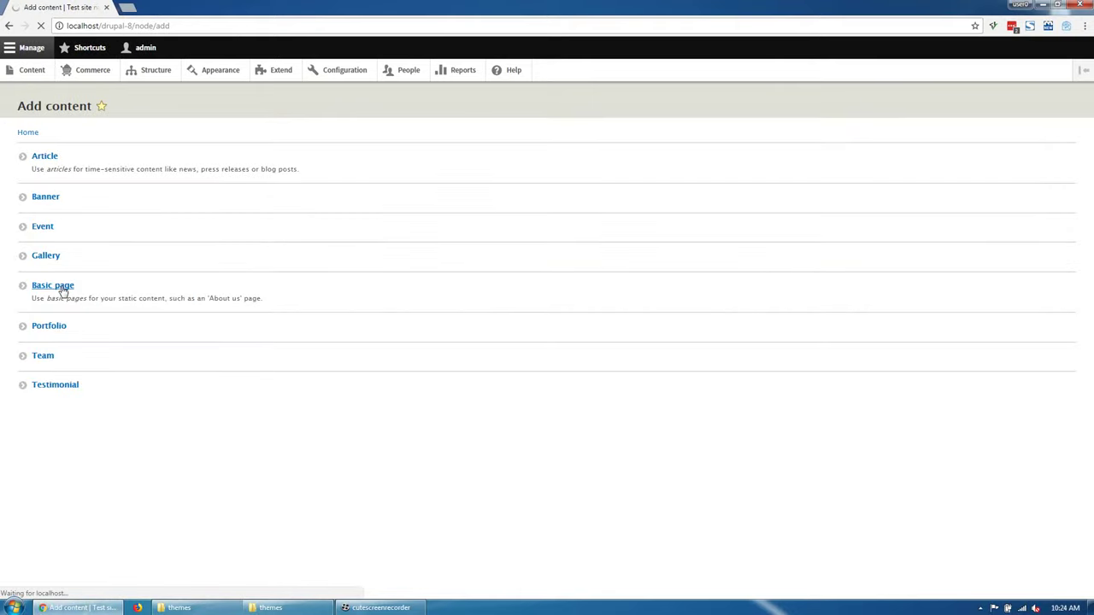
left_click(111, 168)
type("Home Page")
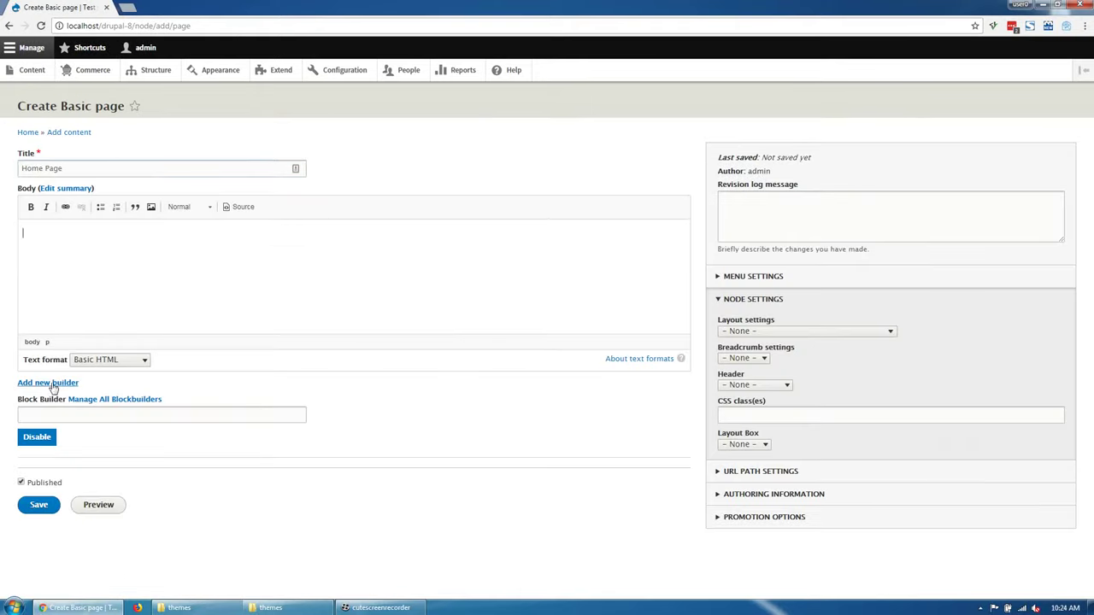
- Add a new block builder to the page, titled "Home Page" with the machine name home_page
left_click(49, 384)
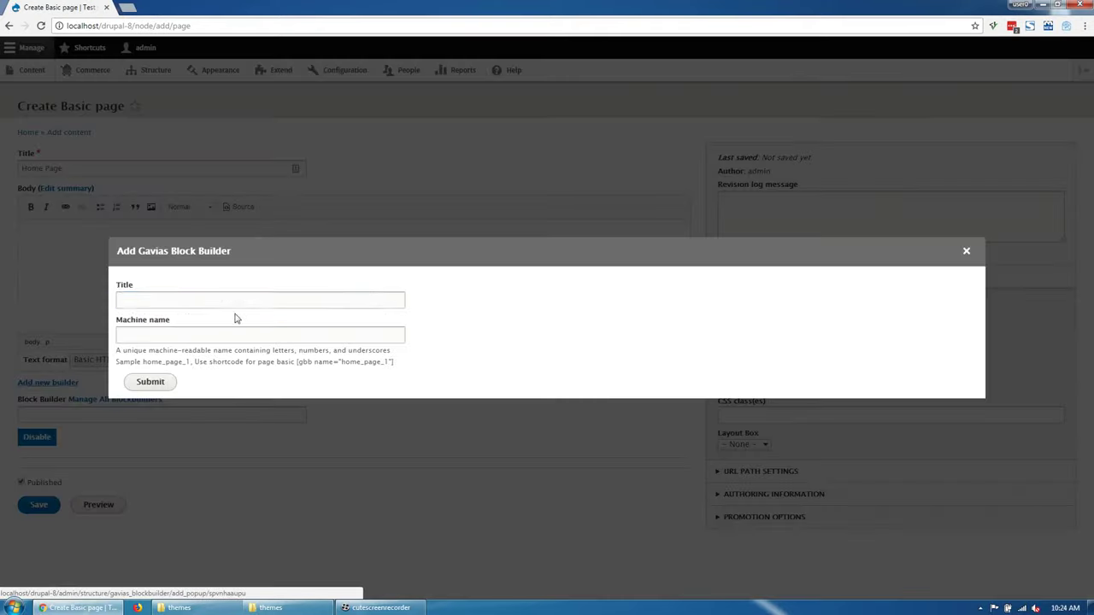
left_click(241, 299)
type("Home Page")
key("Tab")
type("home_pag")
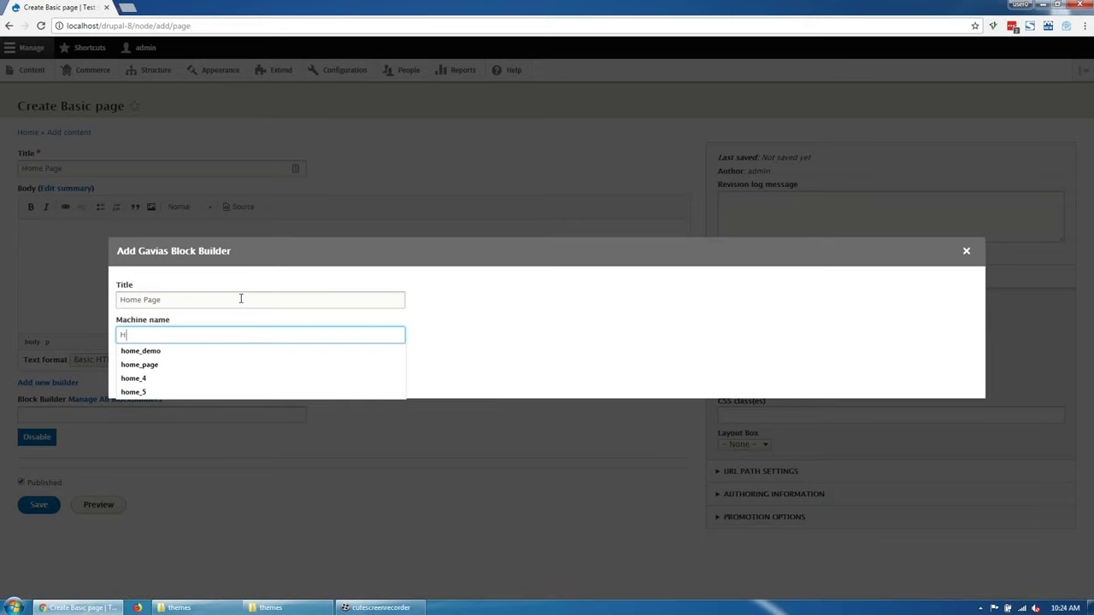
left_click(155, 385)
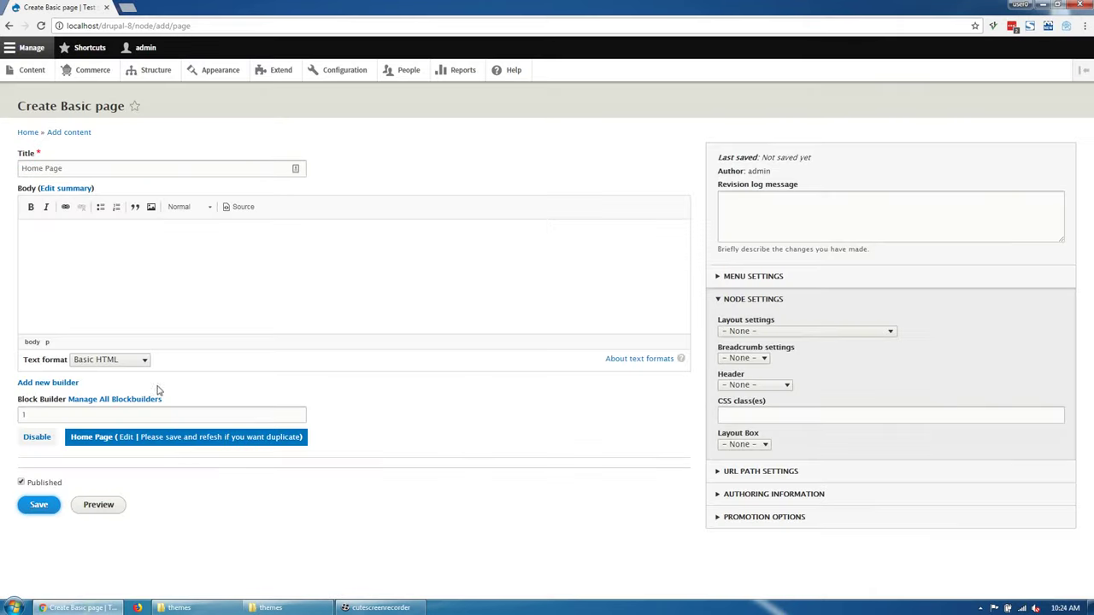
- Set the page's layout to "Fullwith no sidebar (use for block builder)", disable its breadcrumb and save it
left_click(757, 333)
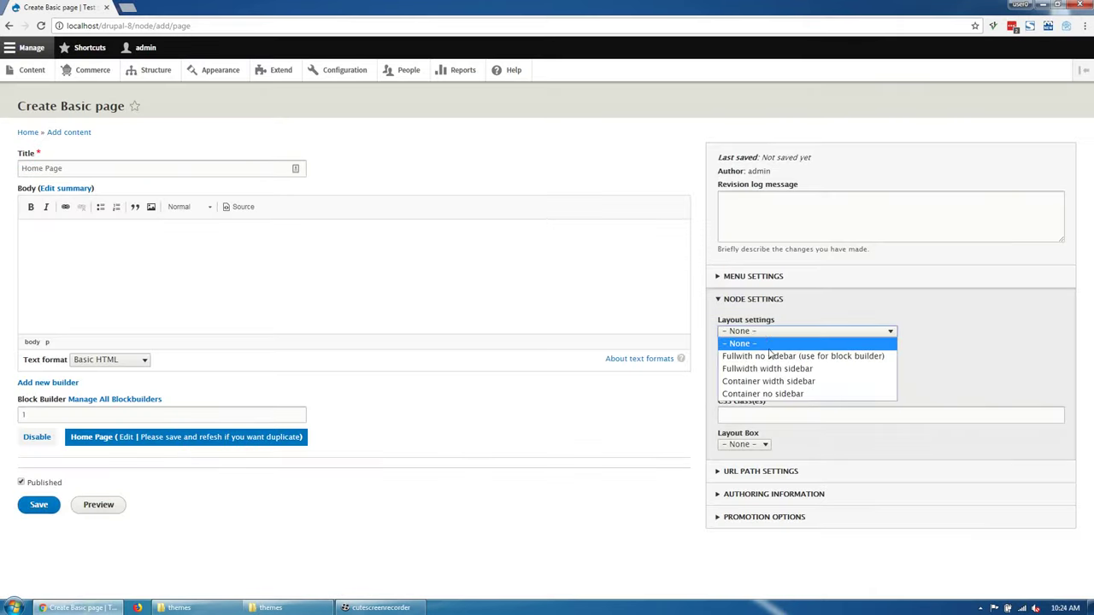
left_click(757, 357)
left_click(755, 360)
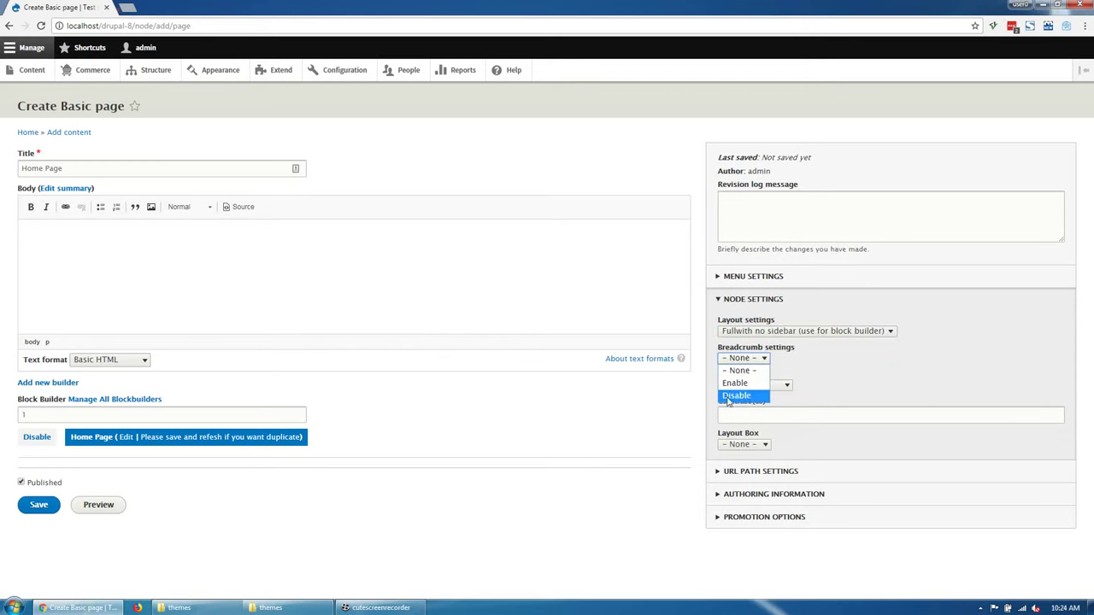
left_click(752, 391)
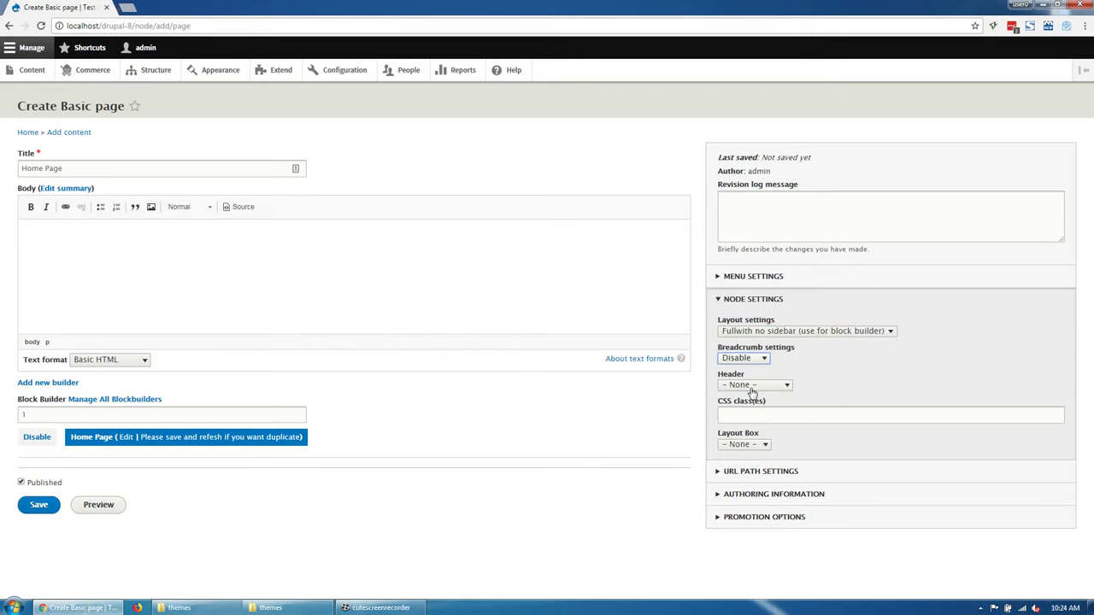
left_click(40, 506)
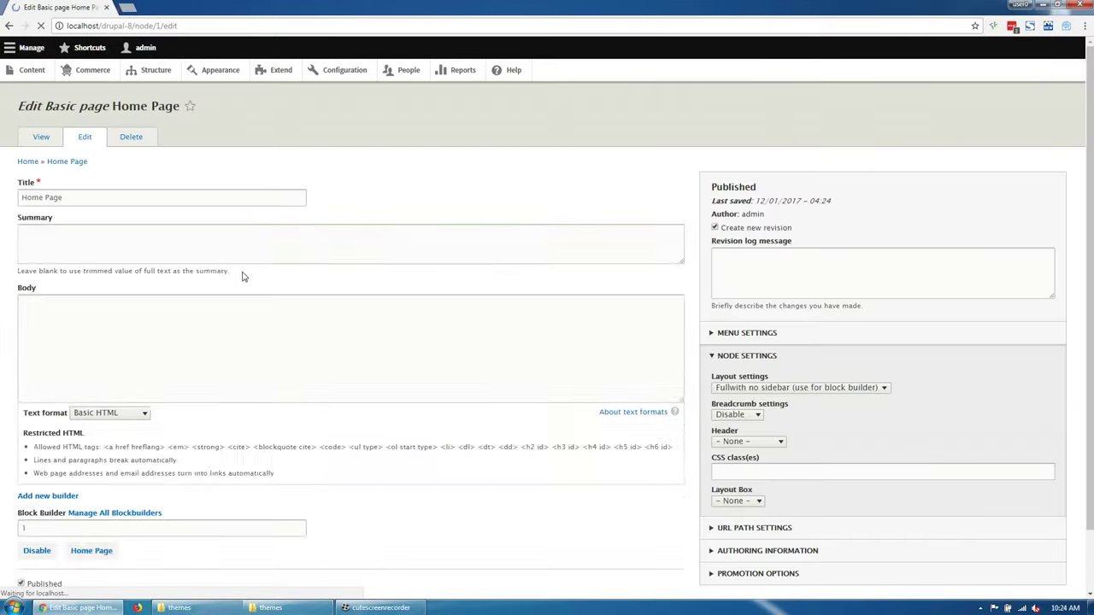
- In the themeforest_gavias_gofunded_full folder, extract files_export_blockbuilder.zip and open the inner folder with the exported text files
left_click(212, 607)
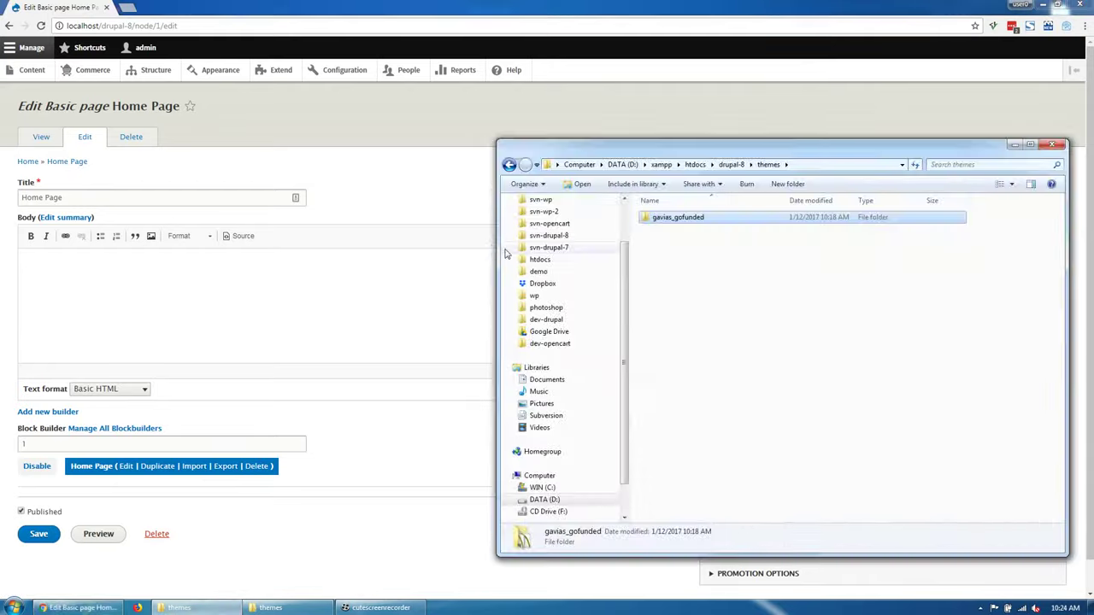
left_click(203, 607)
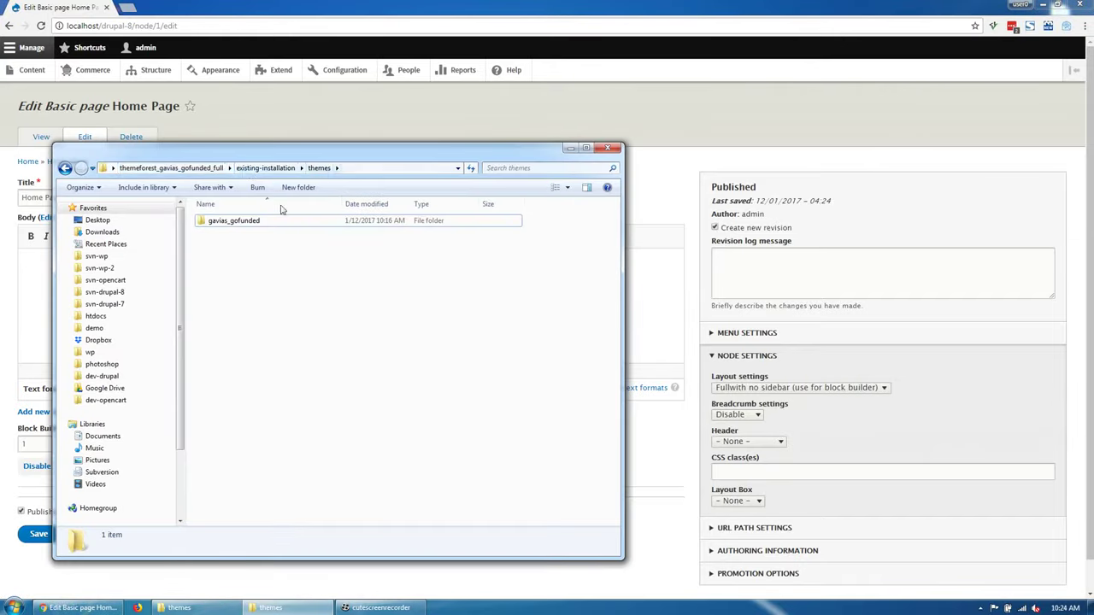
key("alt+Up")
key("alt+Up")
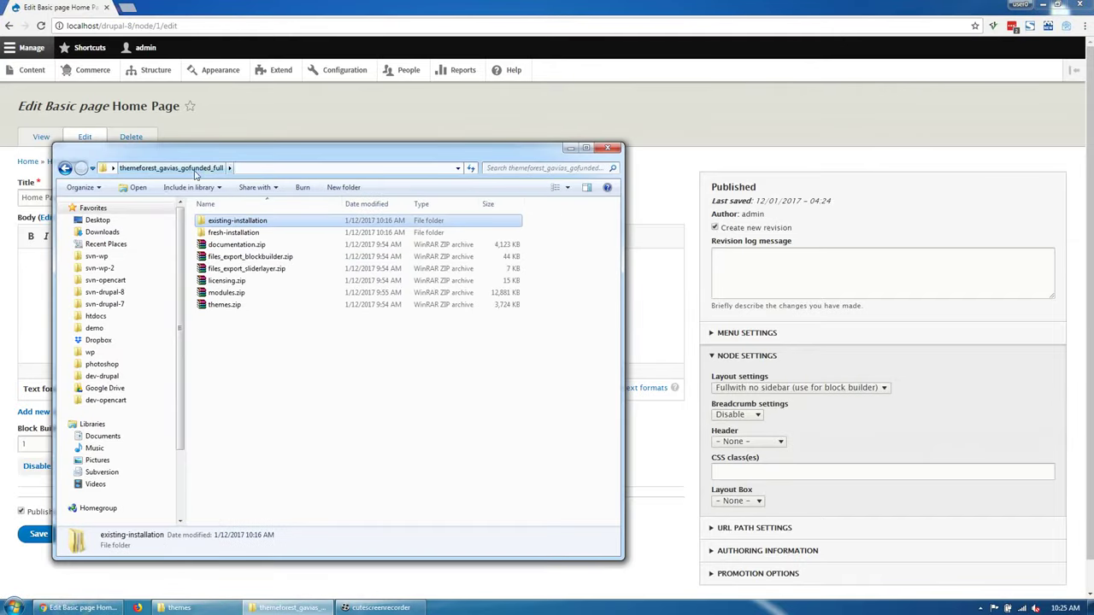
left_click(244, 256)
right_click(245, 257)
left_click(298, 328)
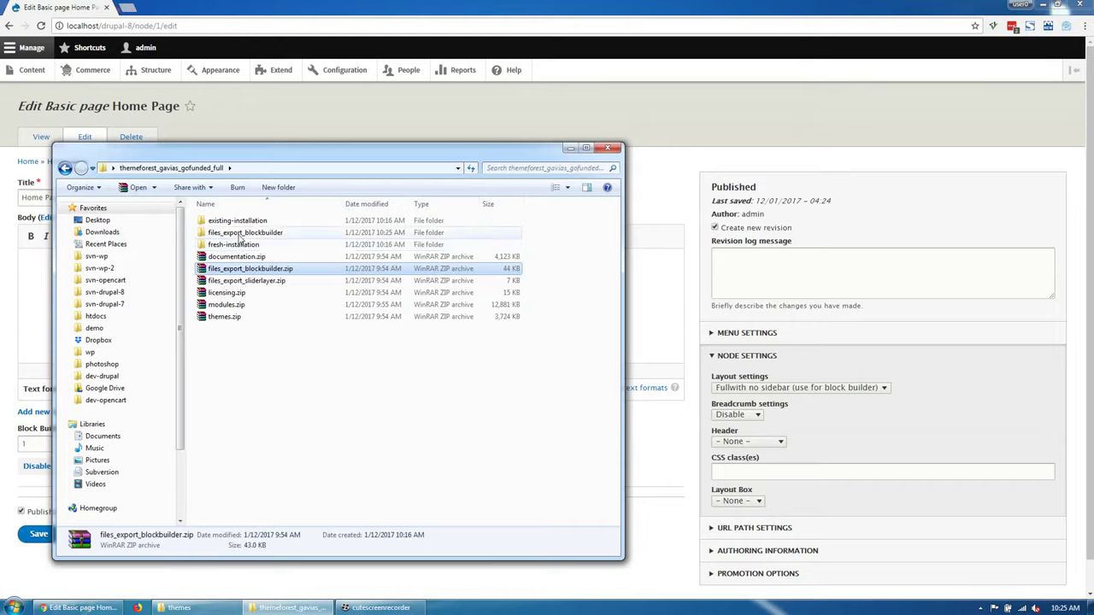
double_click(239, 232)
double_click(236, 221)
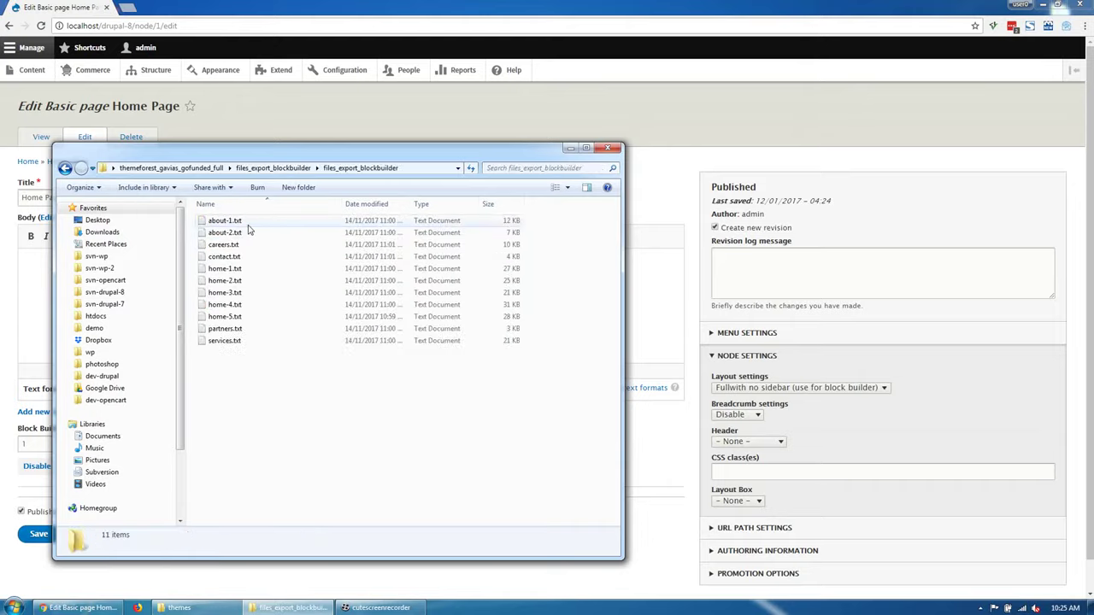
- Import home-1.txt from the extracted files_export_blockbuilder folder into the page's Home Page block builder
left_click(25, 574)
left_click(194, 471)
left_click(290, 608)
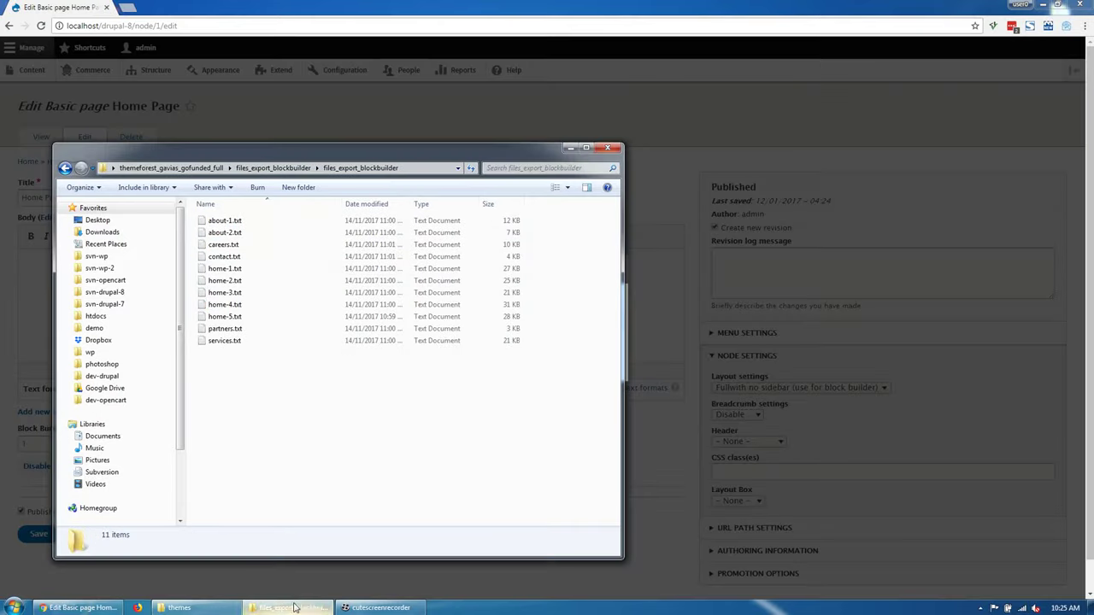
left_click_drag(239, 163, 812, 190)
left_click_drag(782, 299, 538, 318)
left_click(505, 368)
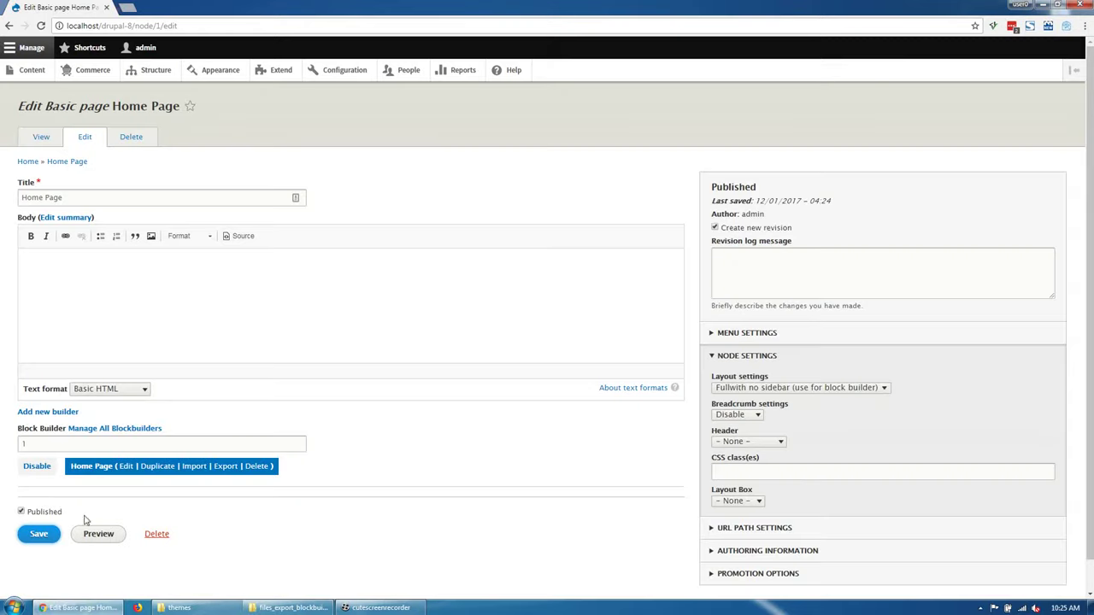
- Set the page's CSS class to hidden-title, save the page and look through the rendered result
left_click(881, 471)
left_click(744, 486)
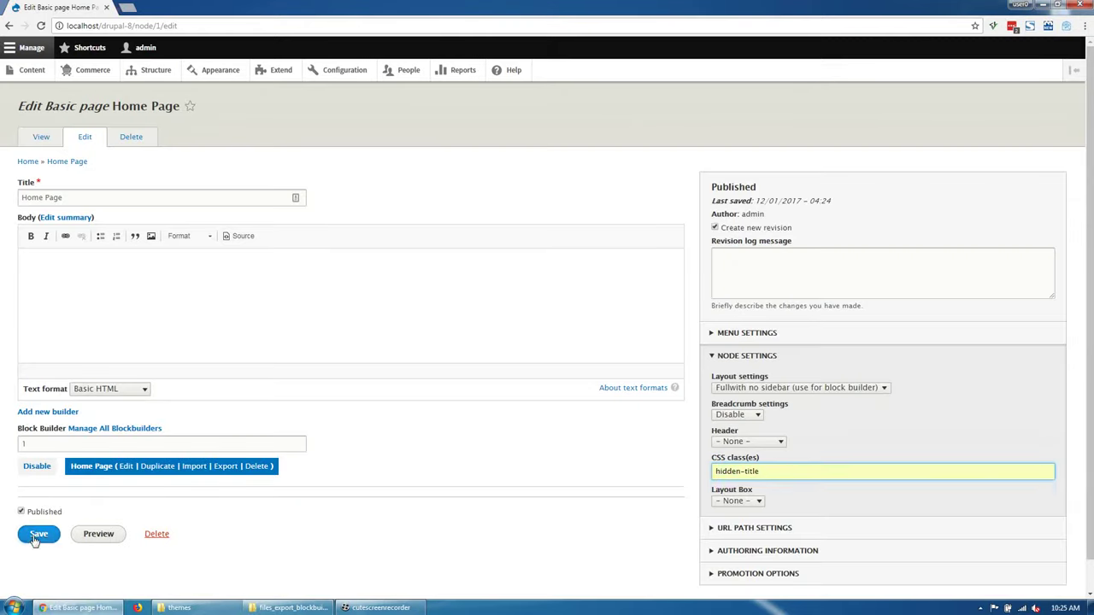
left_click(38, 534)
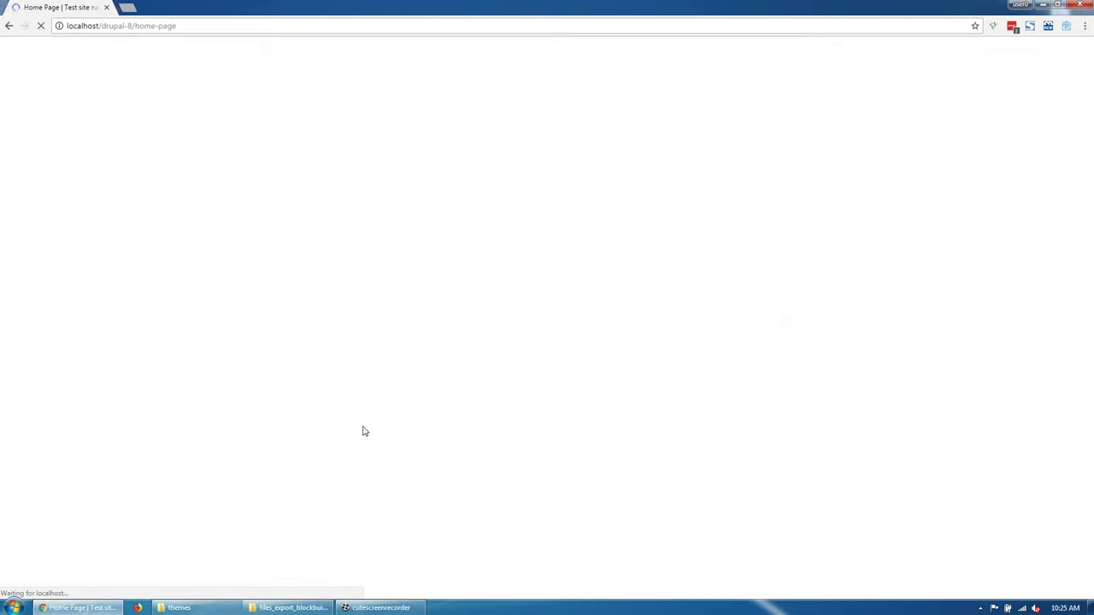
scroll(586, 364, "down", 15)
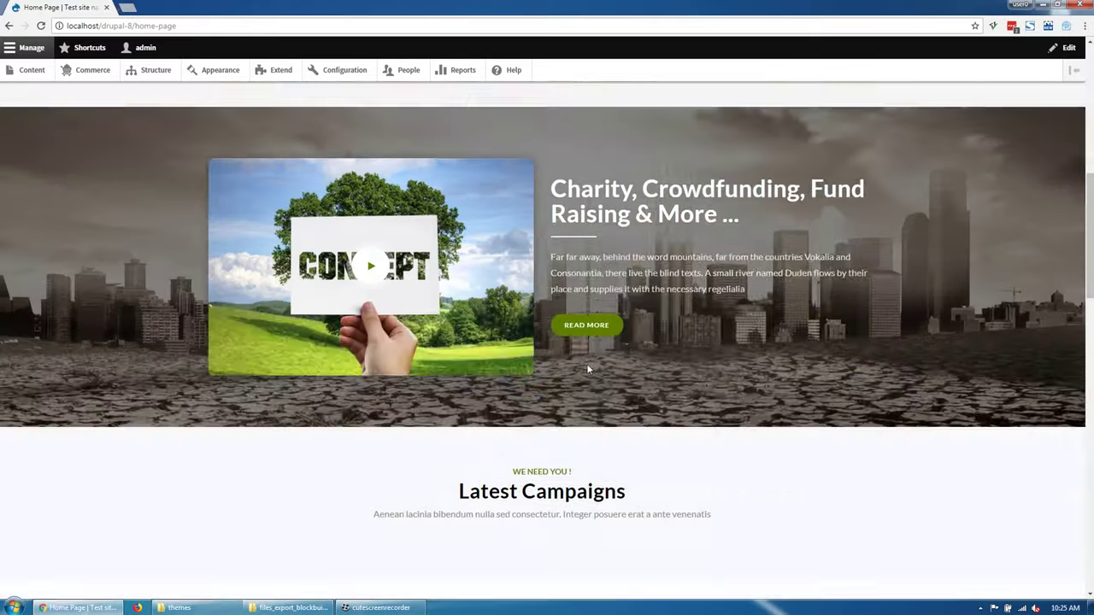
scroll(1030, 462, "up", 15)
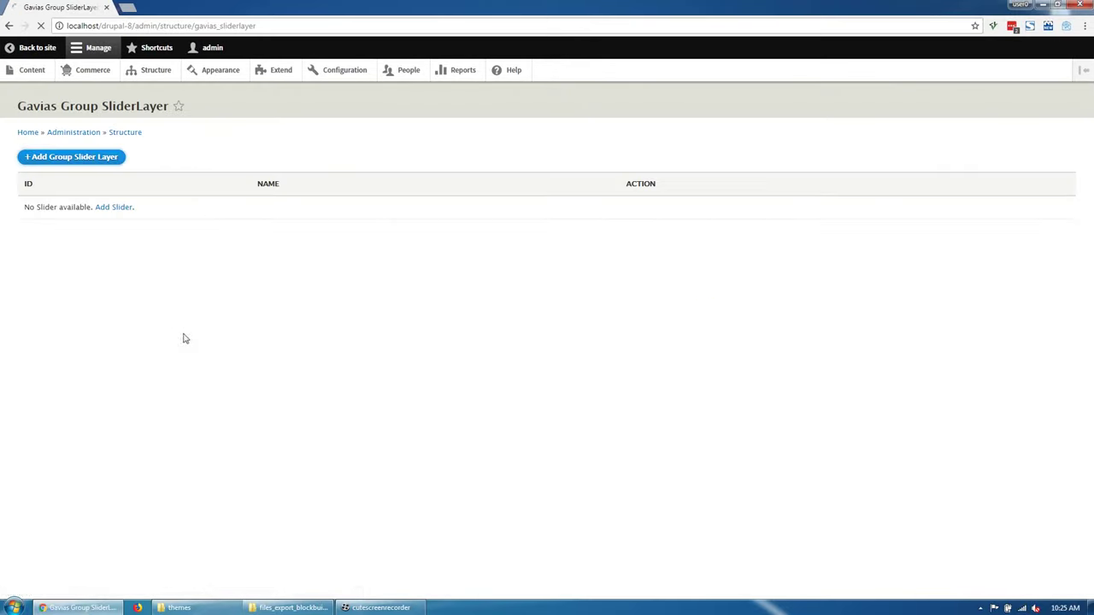
- Add a Gavias slider layer group titled "Slider main" and save it
left_click(151, 168)
left_click(51, 196)
left_click(47, 191)
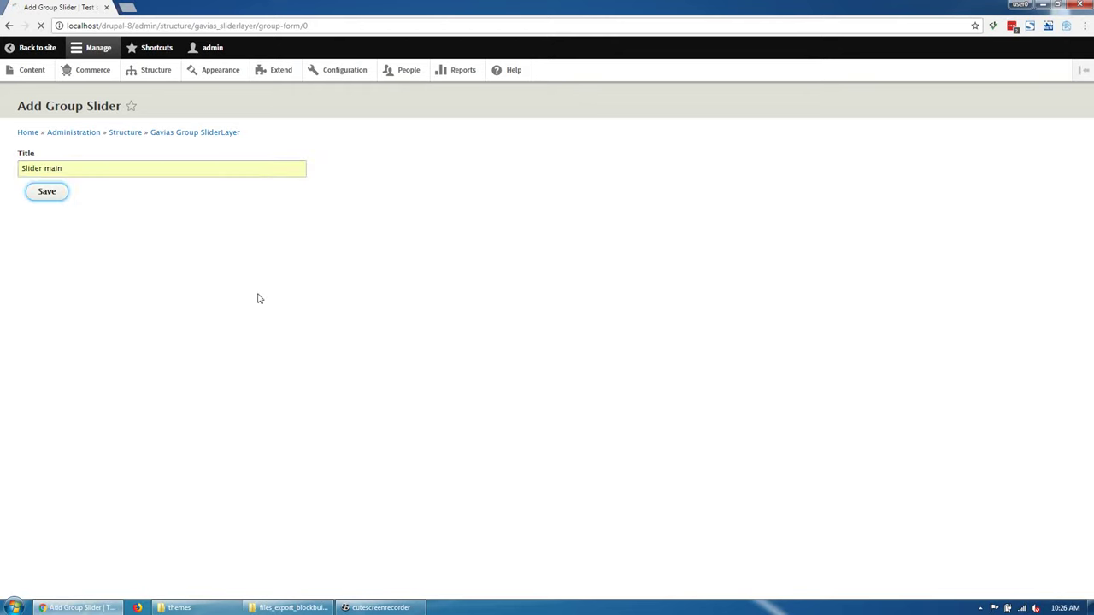
- Open the import form for Slider main and extract files_export_sliderlayer.zip in the themeforest_gavias_gofunded_full folder
left_click(475, 245)
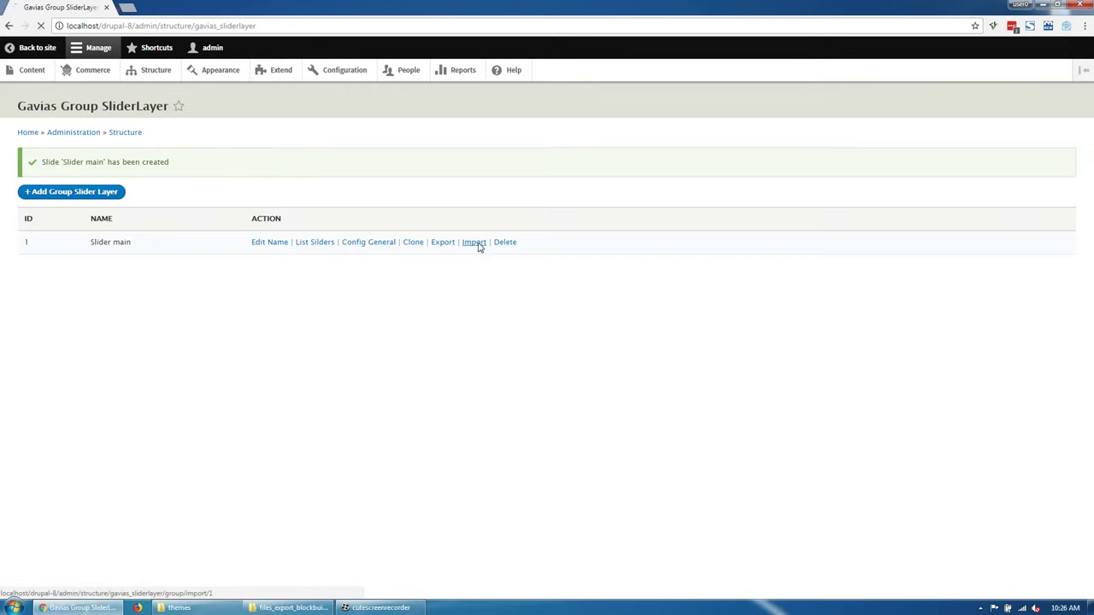
key("alt+Tab")
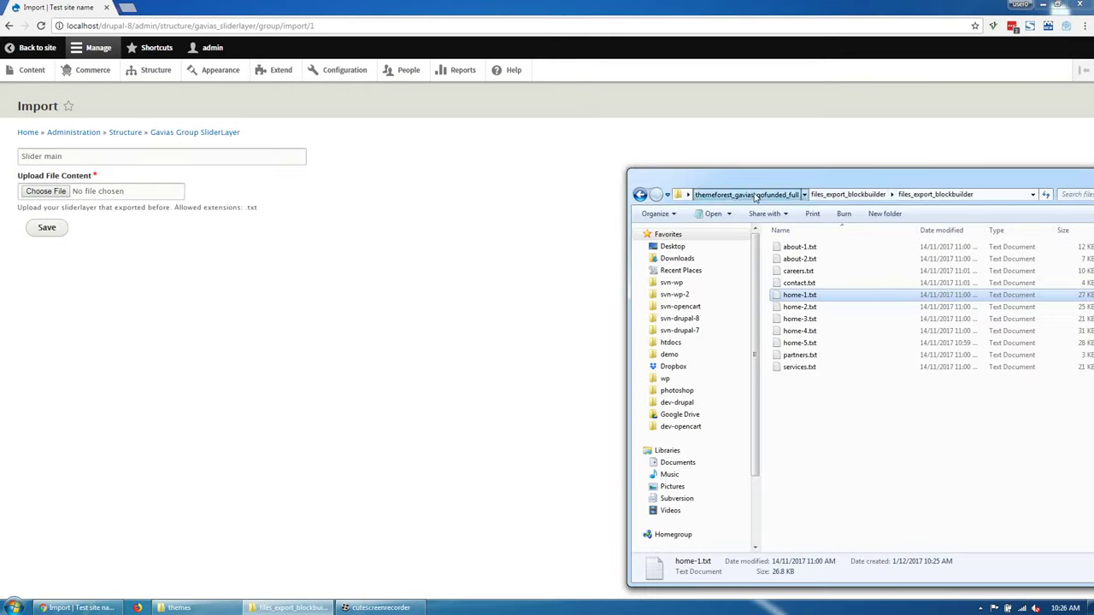
left_click(756, 195)
left_click(821, 307)
right_click(823, 306)
left_click(869, 362)
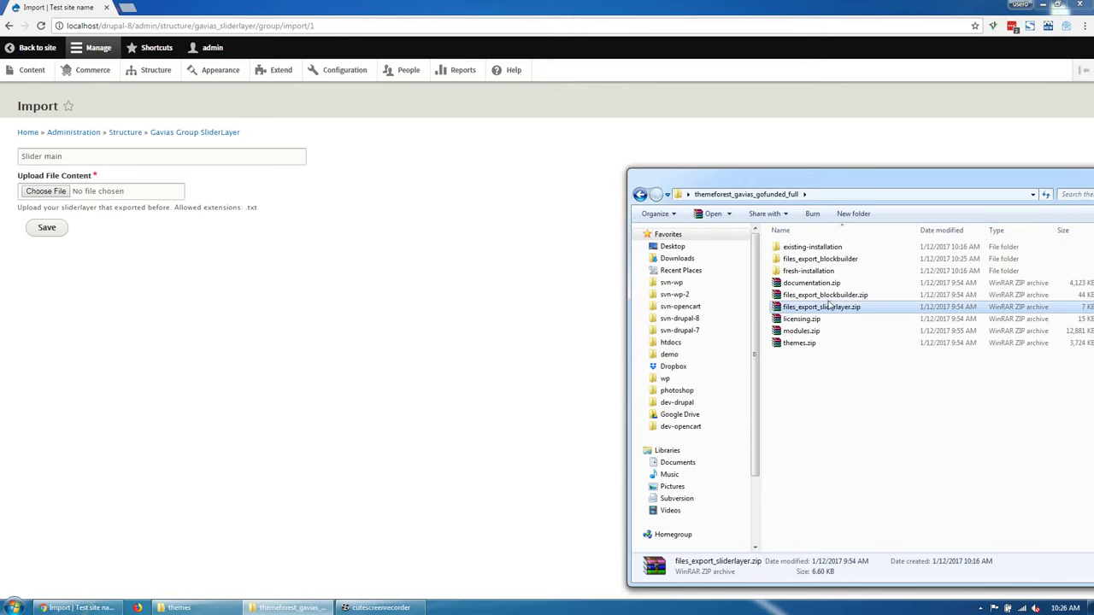
- Upload sliderlayer.txt from the extracted files_export_sliderlayer folder to the Slider main import and save it
double_click(819, 270)
double_click(812, 248)
left_click_drag(812, 248, 31, 193)
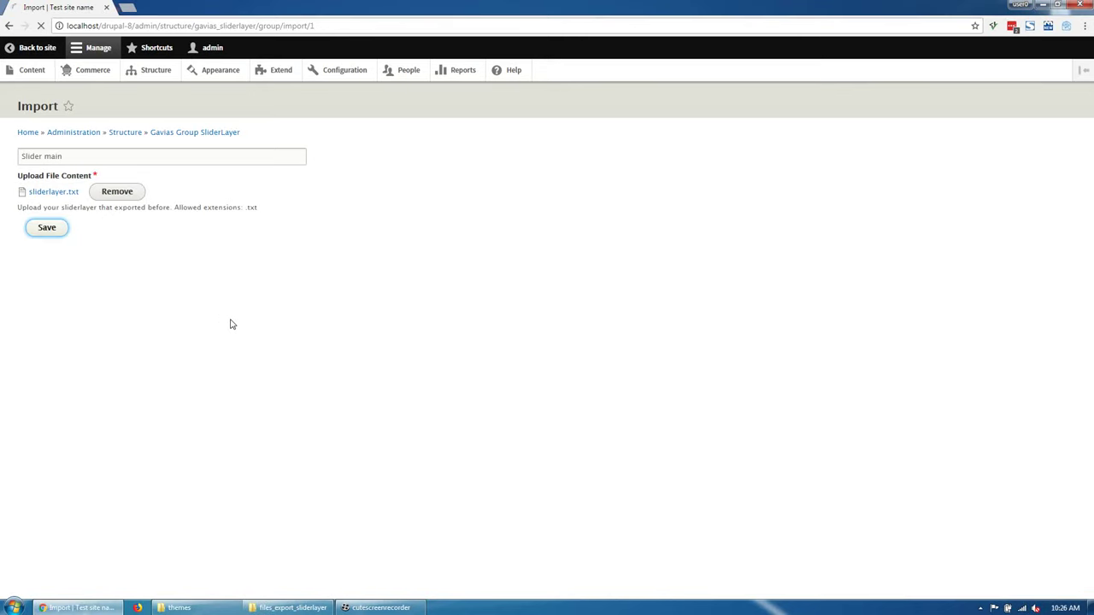
- In the block layout, place the "Gavias SliderLayer – Slider main" block in the Other region
left_click(152, 73)
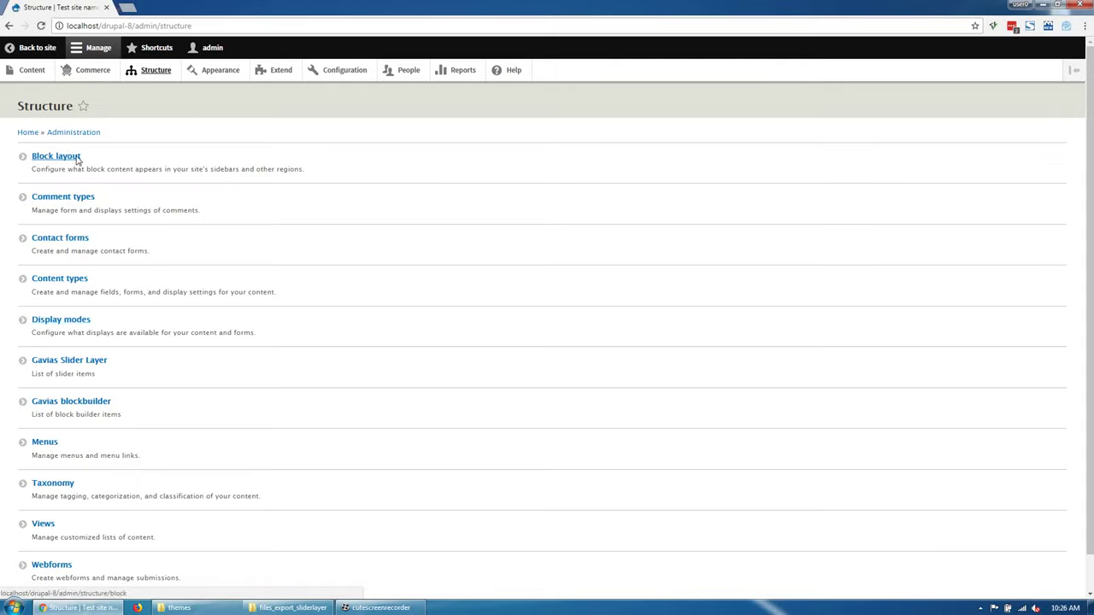
scroll(440, 325, "down", 20)
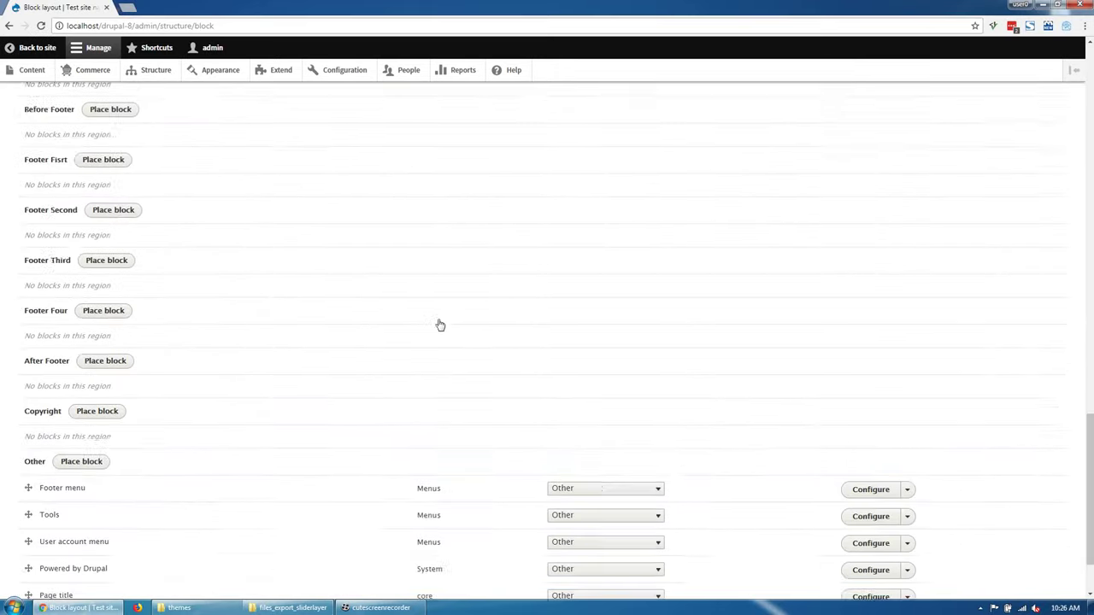
left_click(75, 373)
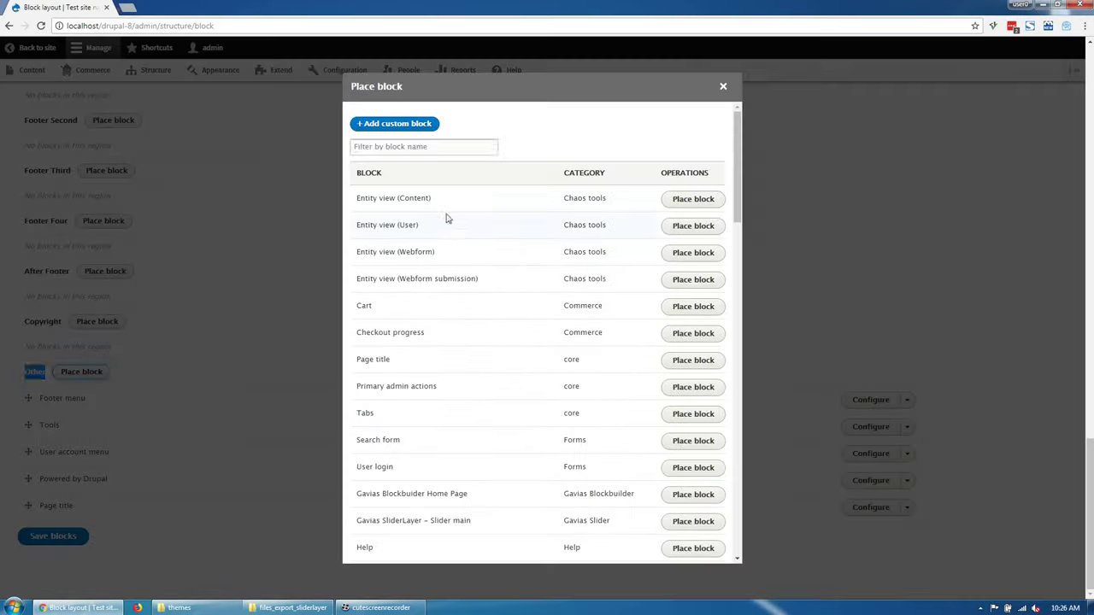
type("main")
left_click(667, 205)
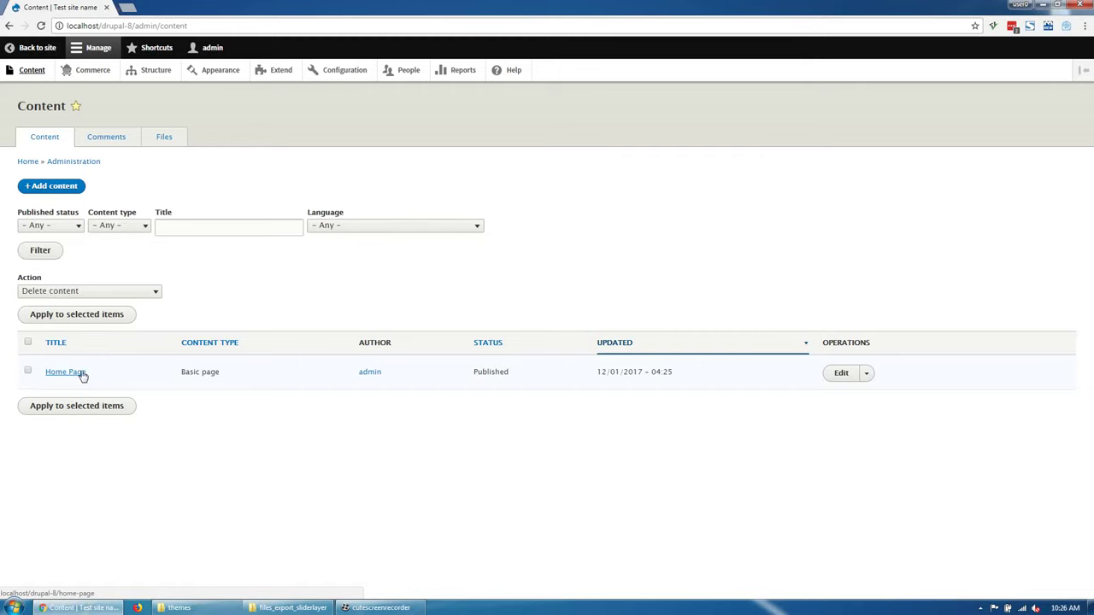
- In the Home Page block builder, assign "Gavias SliderLayer – Slider main" to the Slider #1 Drupal block and save the builder
left_click(841, 373)
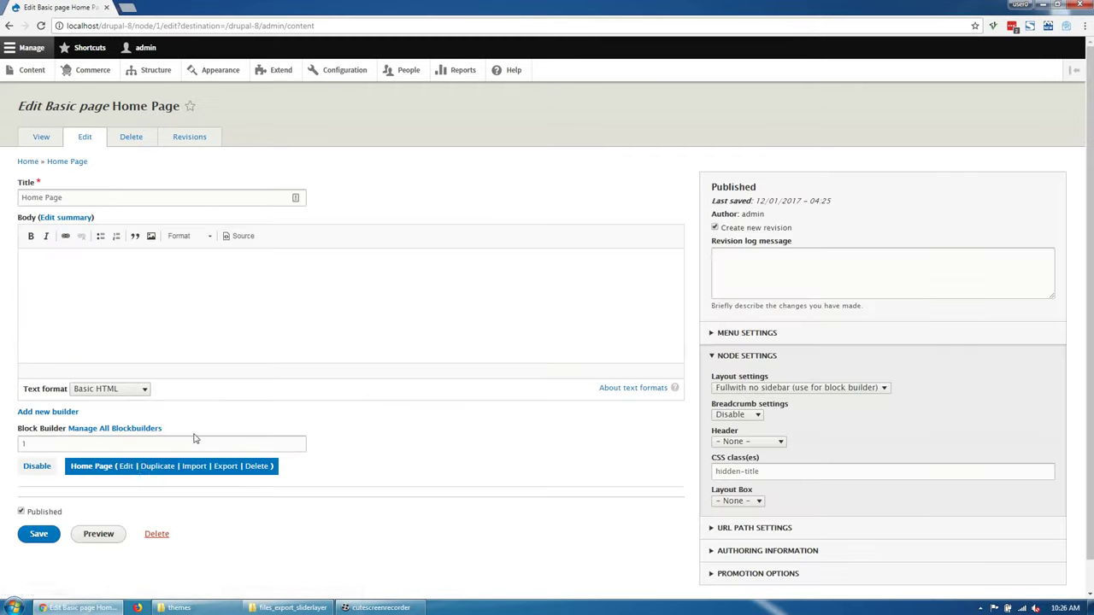
left_click(128, 466)
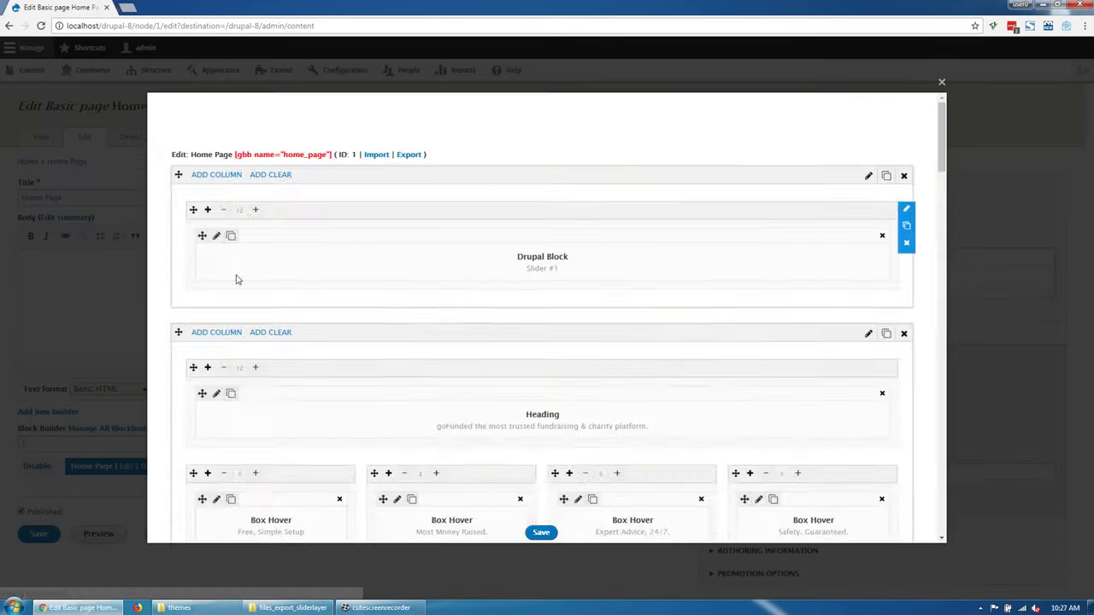
left_click(216, 237)
left_click(359, 219)
left_click(379, 313)
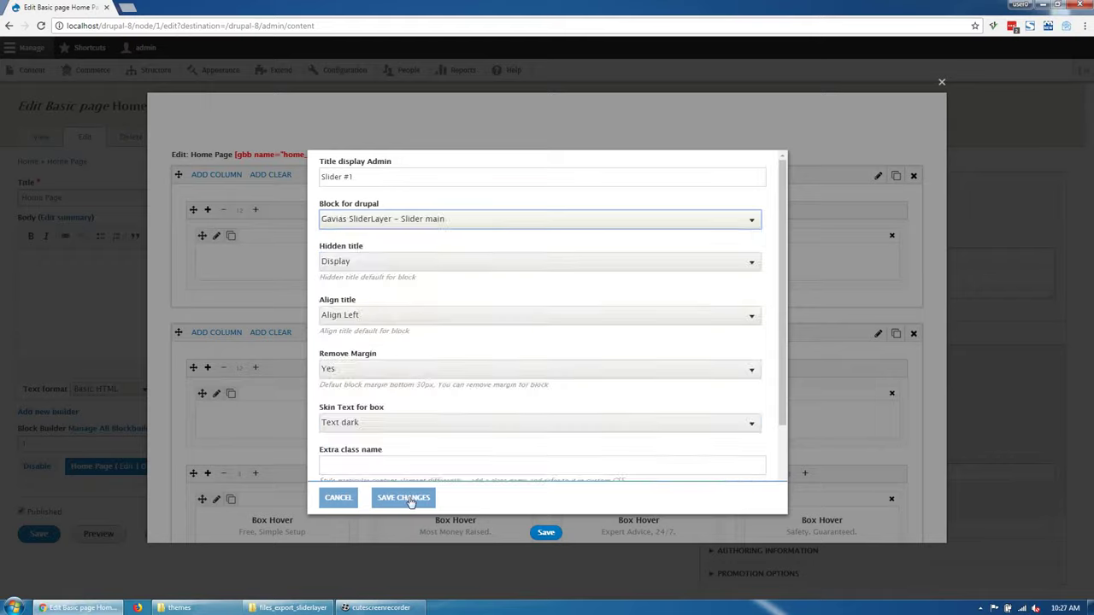
left_click(395, 498)
left_click(537, 534)
left_click(942, 83)
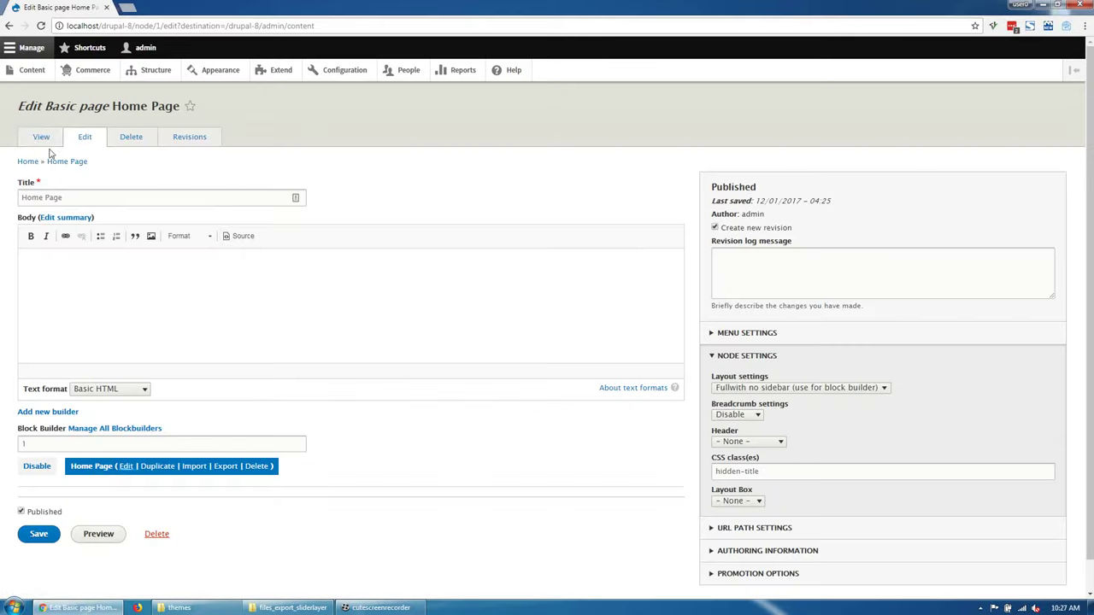
- View the Home Page in a new tab, and set the site's default front page to /node/1 and save the configuration
right_click(58, 147)
left_click(92, 147)
left_click(163, 7)
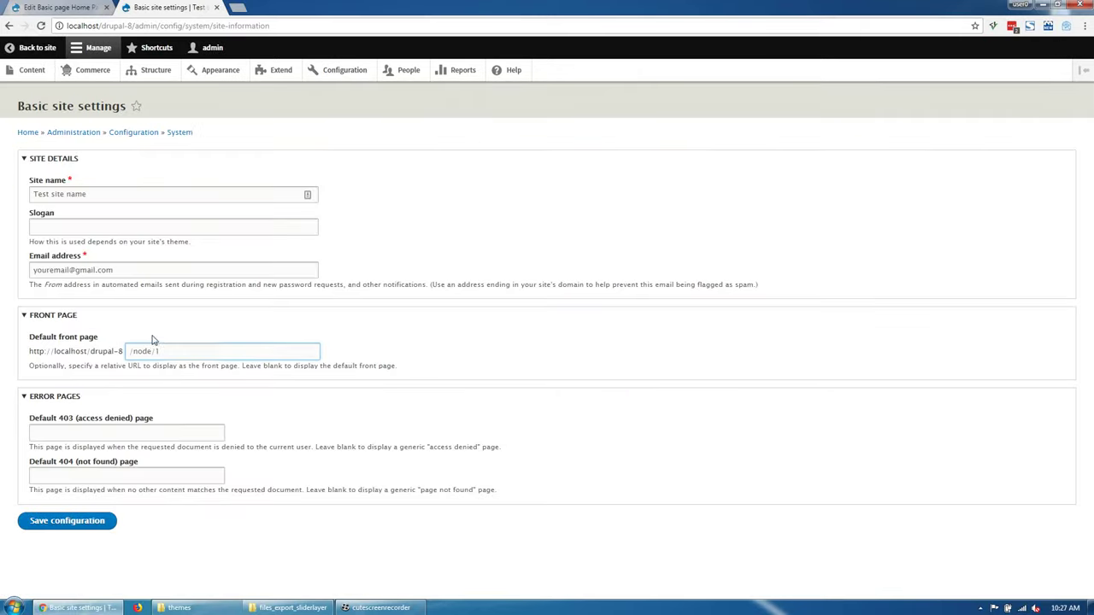
left_click(70, 522)
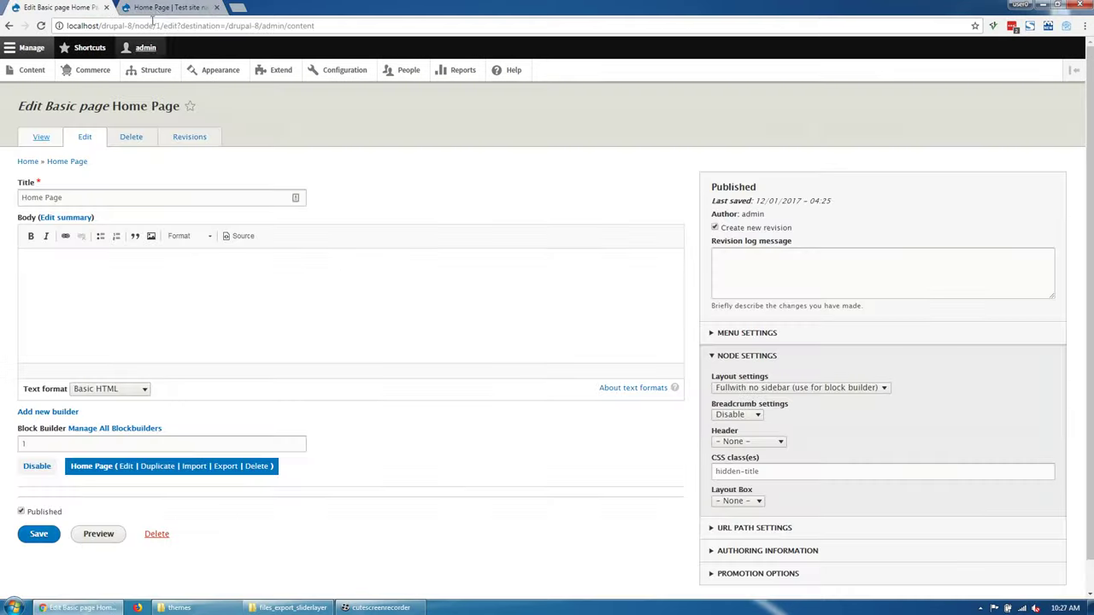
- Configure the Site branding block in the block layout to show only the logo, and save the block
left_click(155, 70)
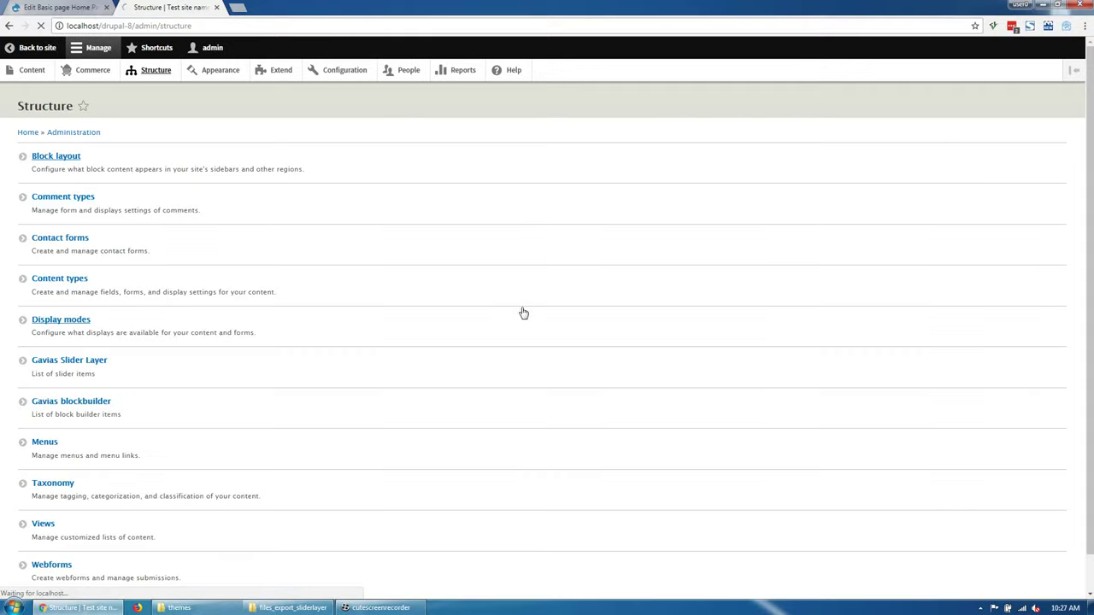
left_click(872, 416)
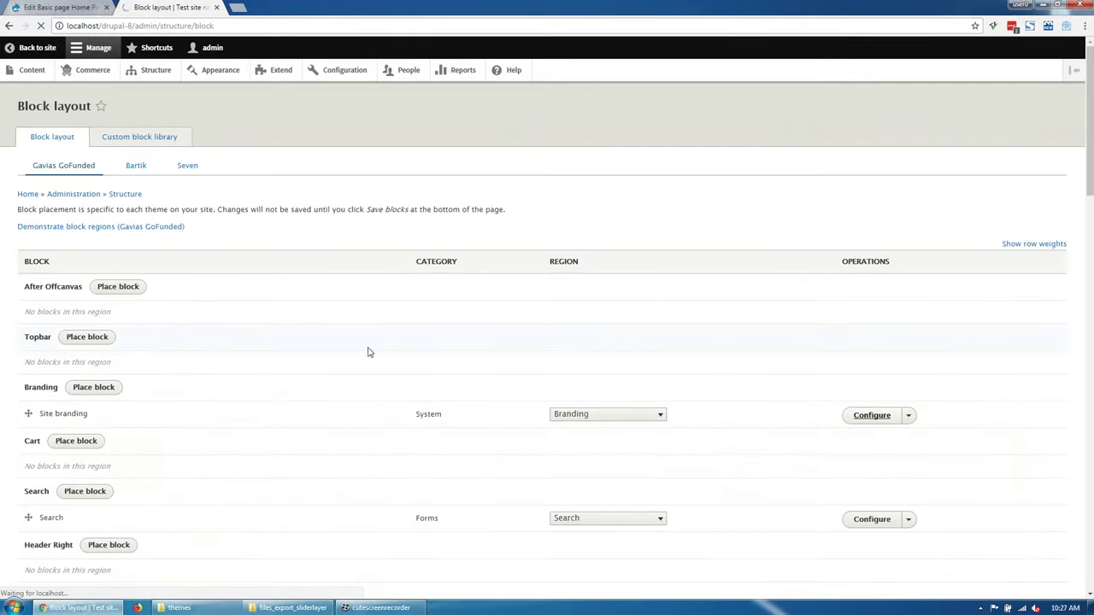
left_click(66, 291)
left_click(48, 322)
scroll(53, 516, "down", 2)
left_click(51, 537)
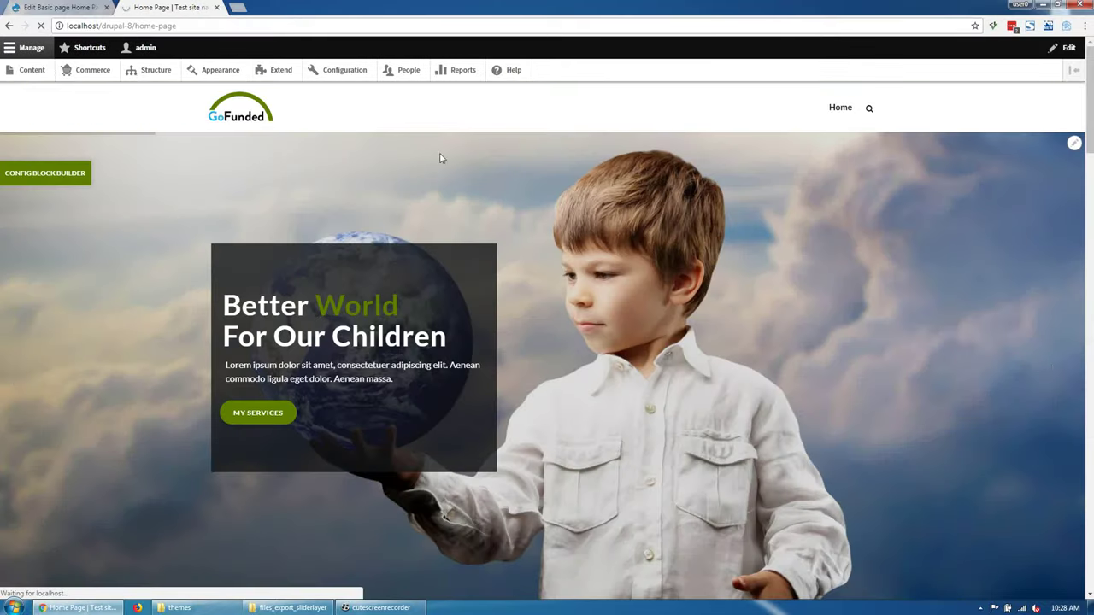
- Examine the site's front page from the header and slider down through its content sections
scroll(484, 175, "down", 15)
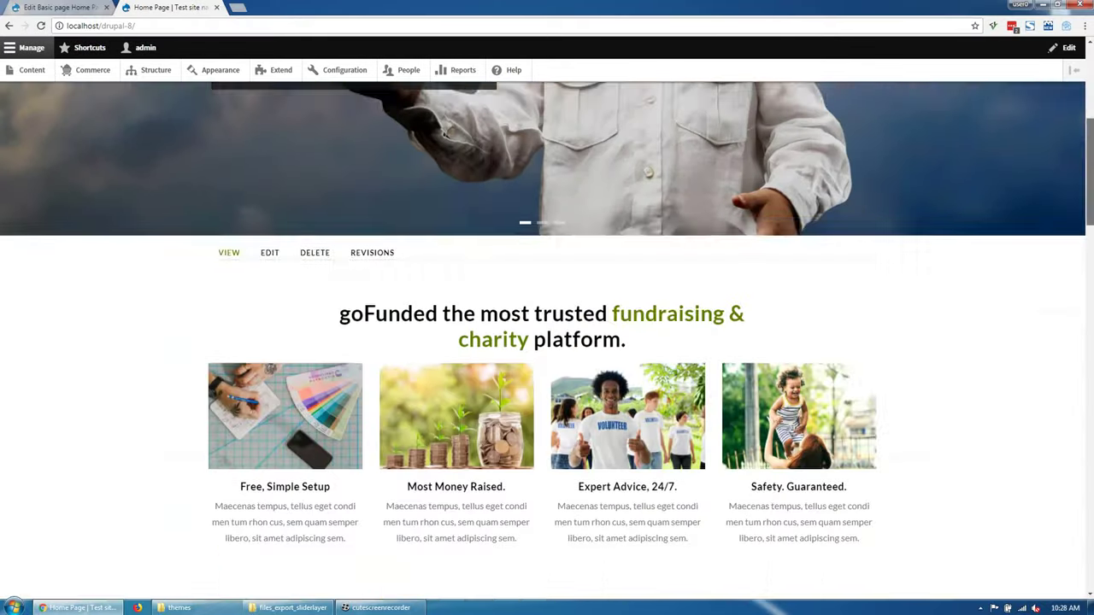
scroll(547, 342, "down", 5)
scroll(553, 420, "up", 15)
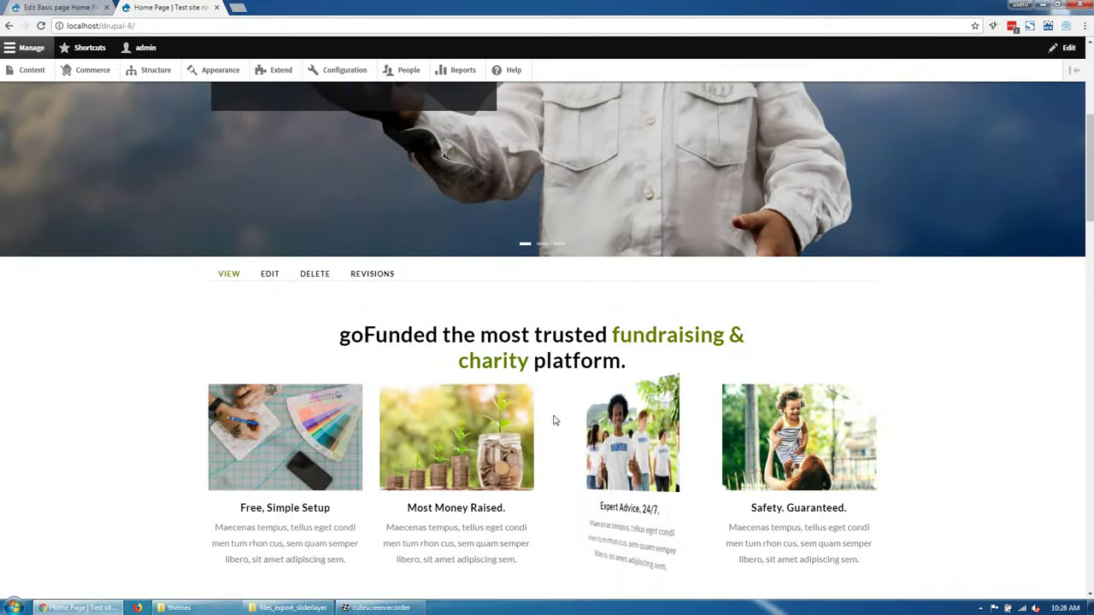
scroll(291, 444, "up", 5)
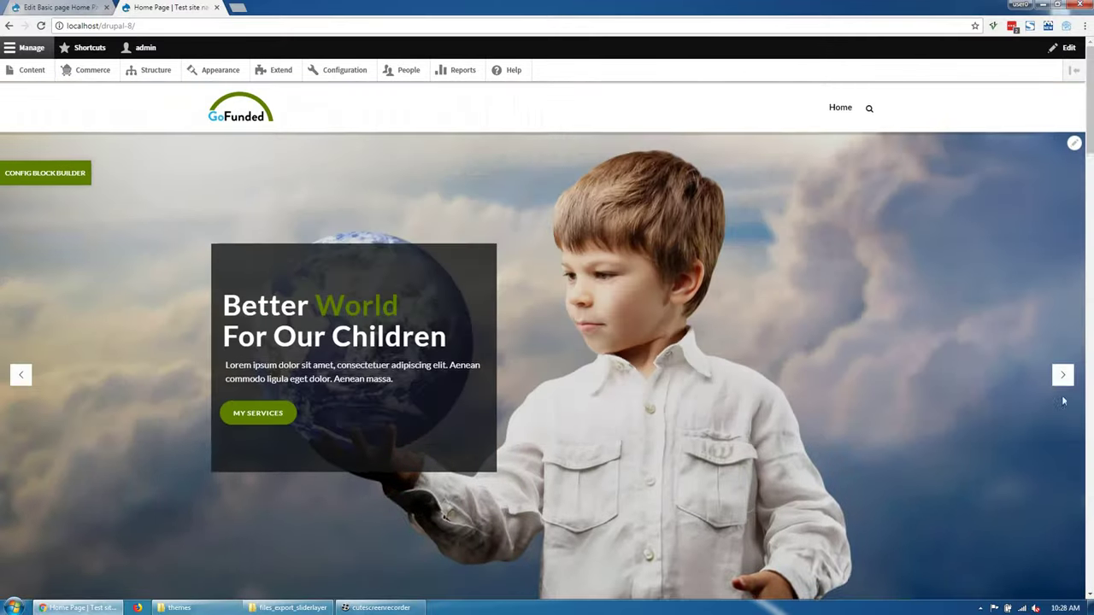
scroll(790, 424, "down", 5)
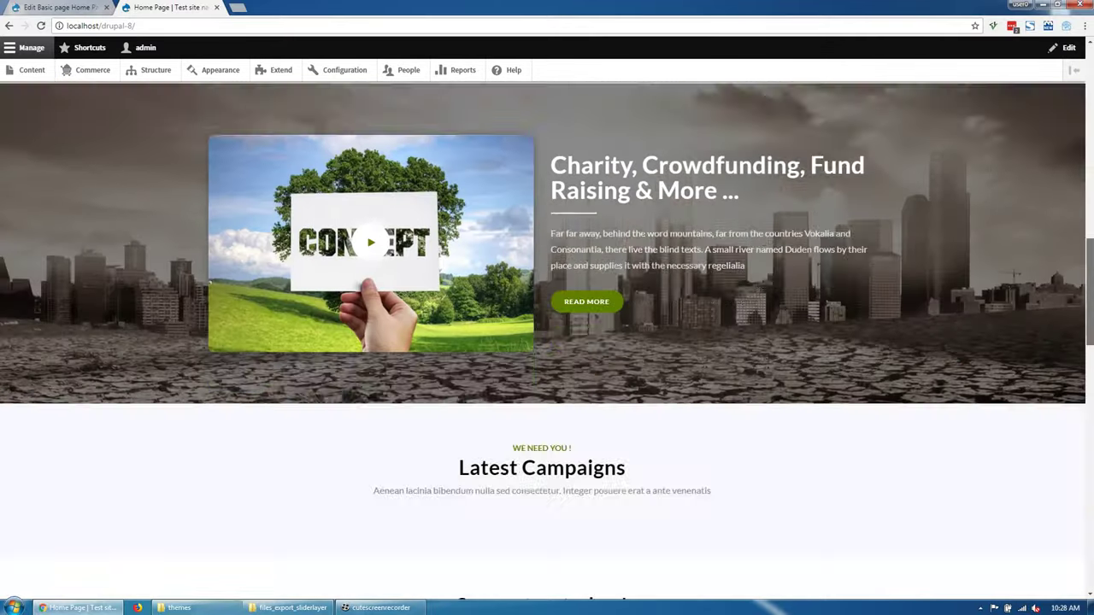
scroll(595, 249, "down", 5)
scroll(855, 374, "up", 15)
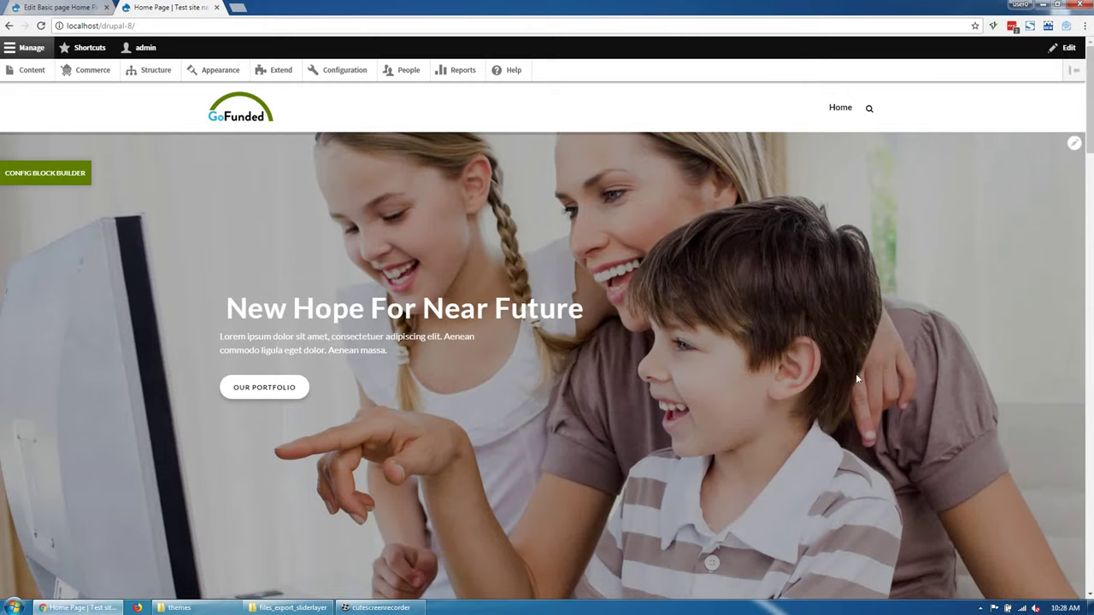